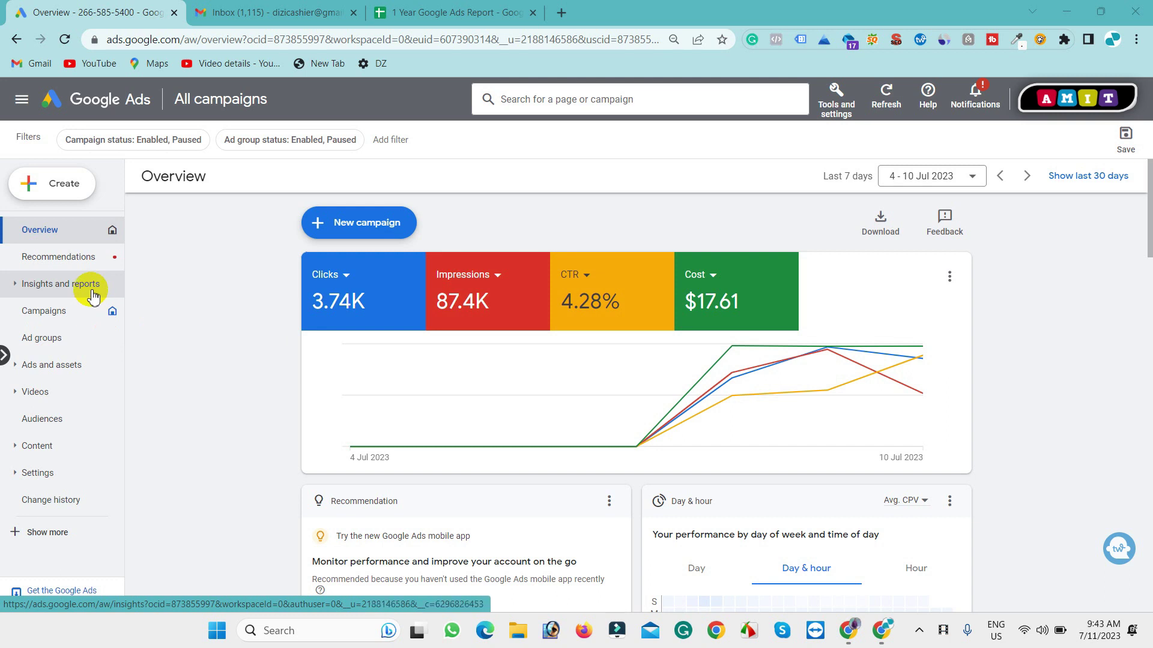
Create a custom report of type Table in the Report editor under Insights and reports.
left_click(16, 285)
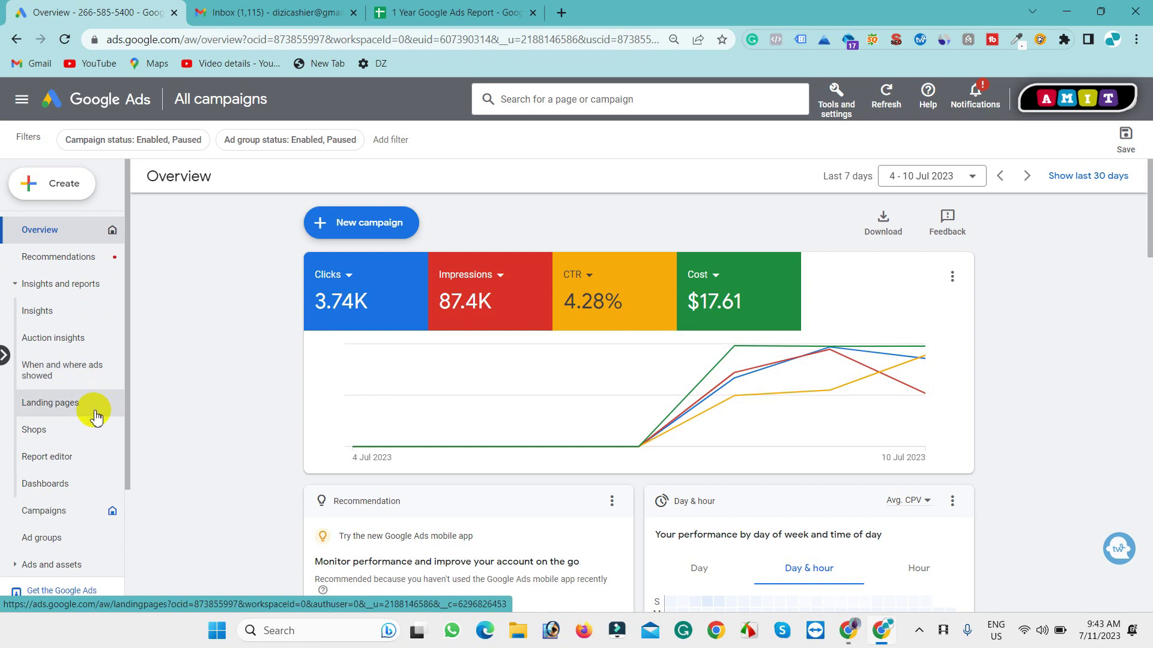
left_click(65, 462)
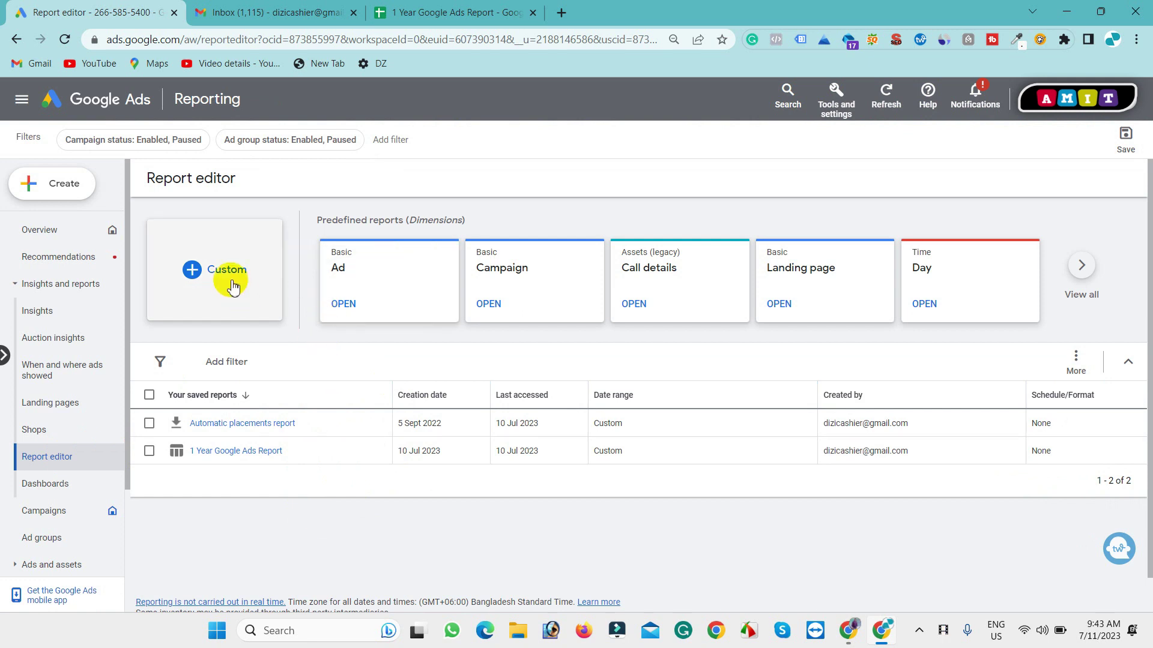
left_click(200, 274)
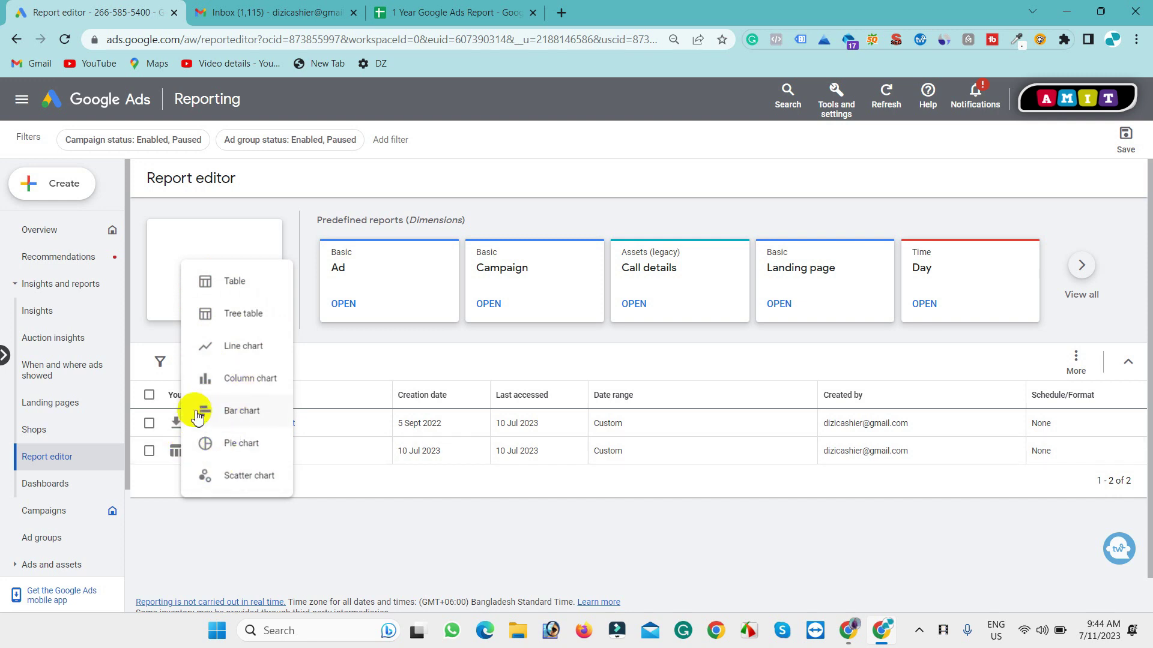
left_click(215, 292)
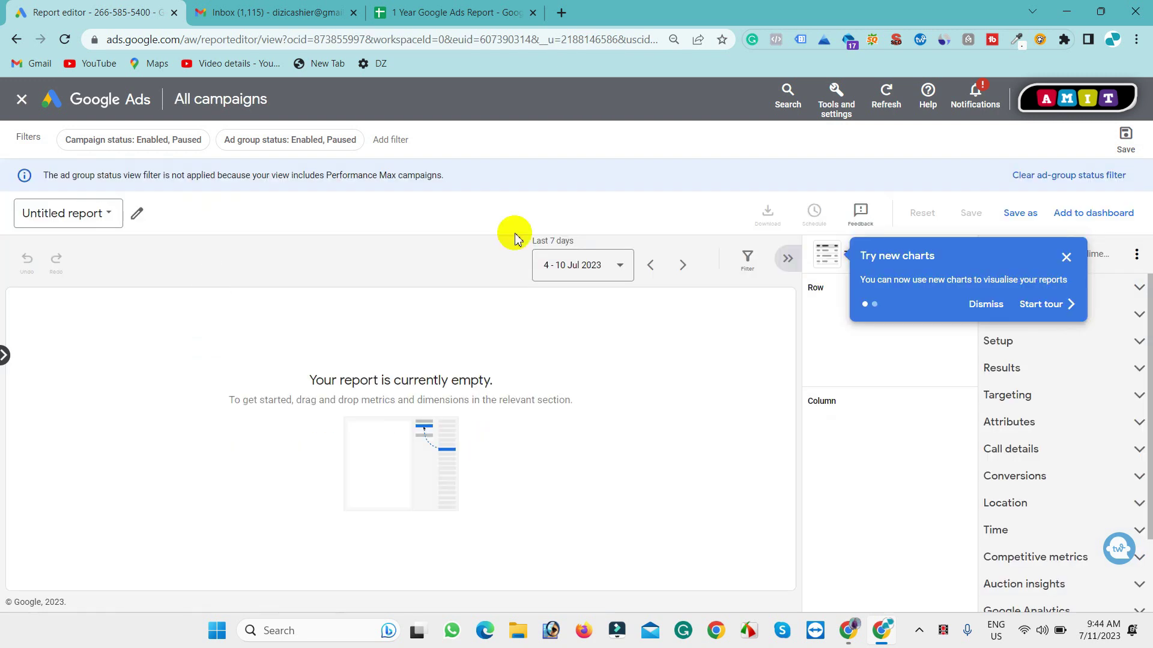
Dismiss the new charts tour, keep the plain table layout, and rename the report as "Last 1 Year Google Ads Report".
left_click(1065, 259)
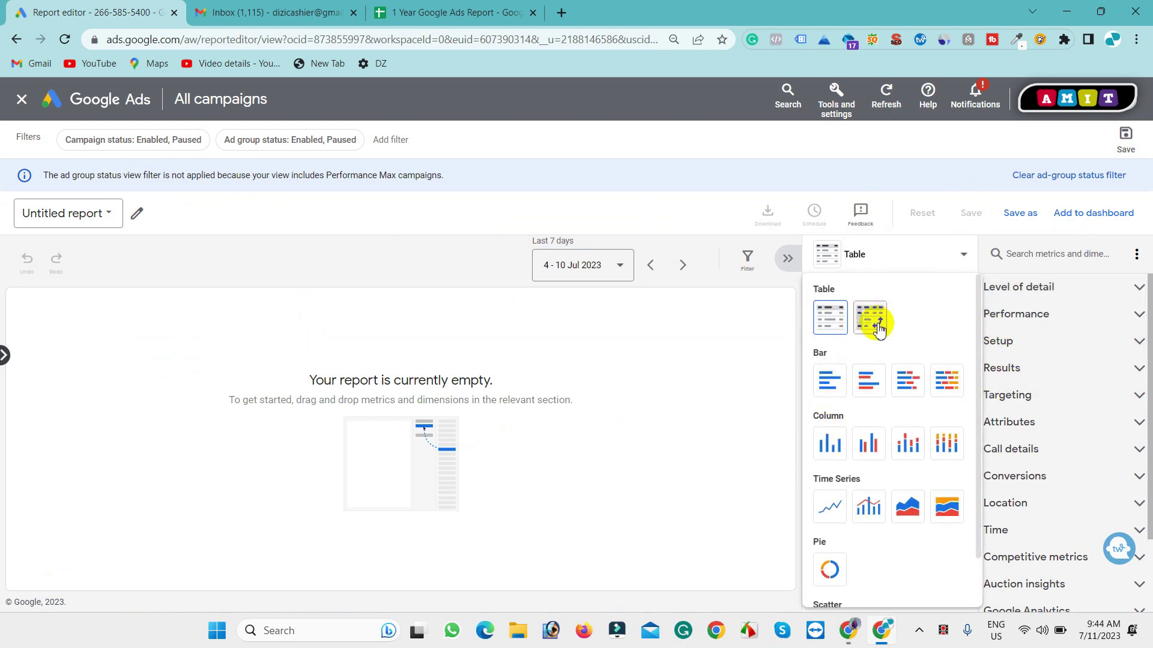
left_click(829, 318)
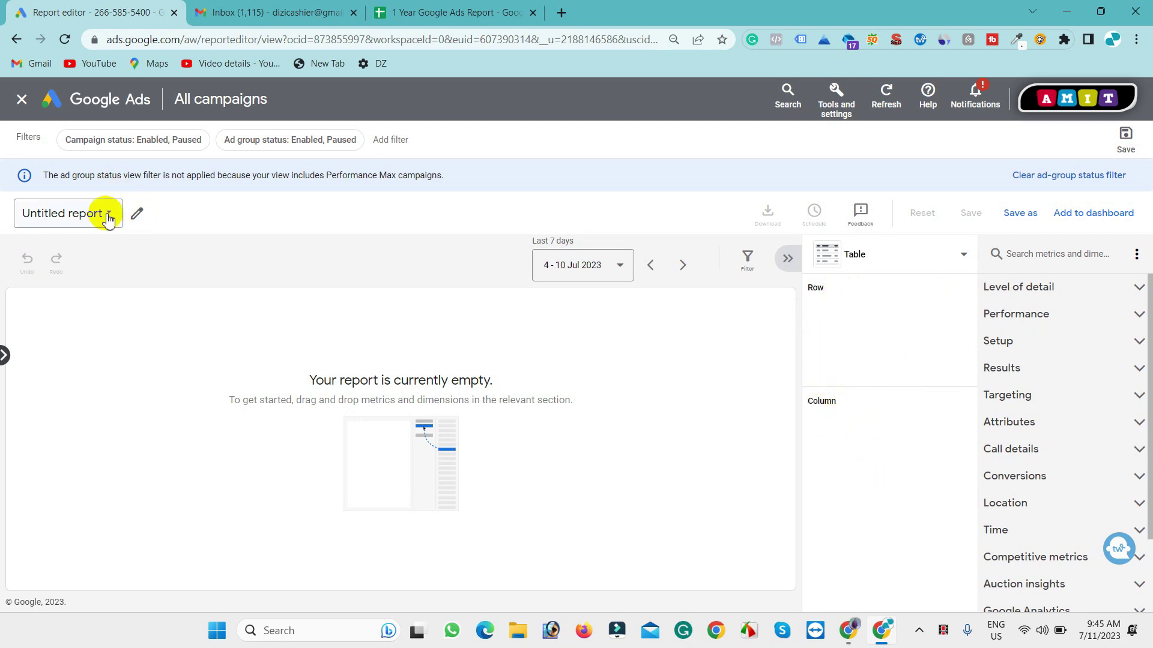
left_click(137, 220)
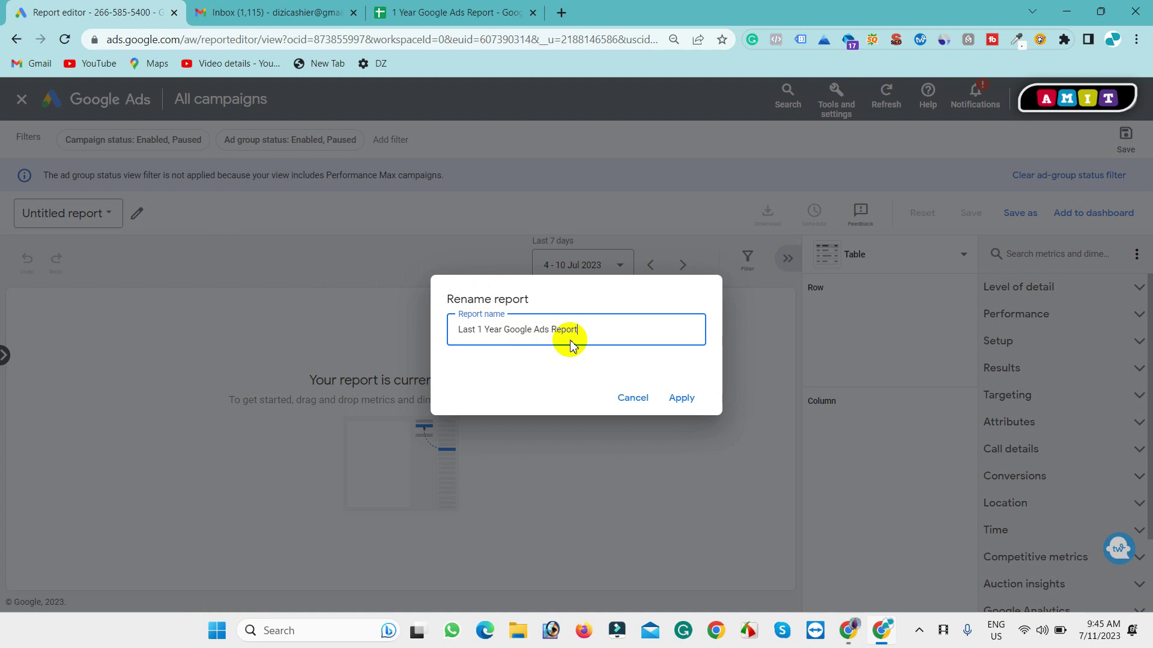
left_click(684, 406)
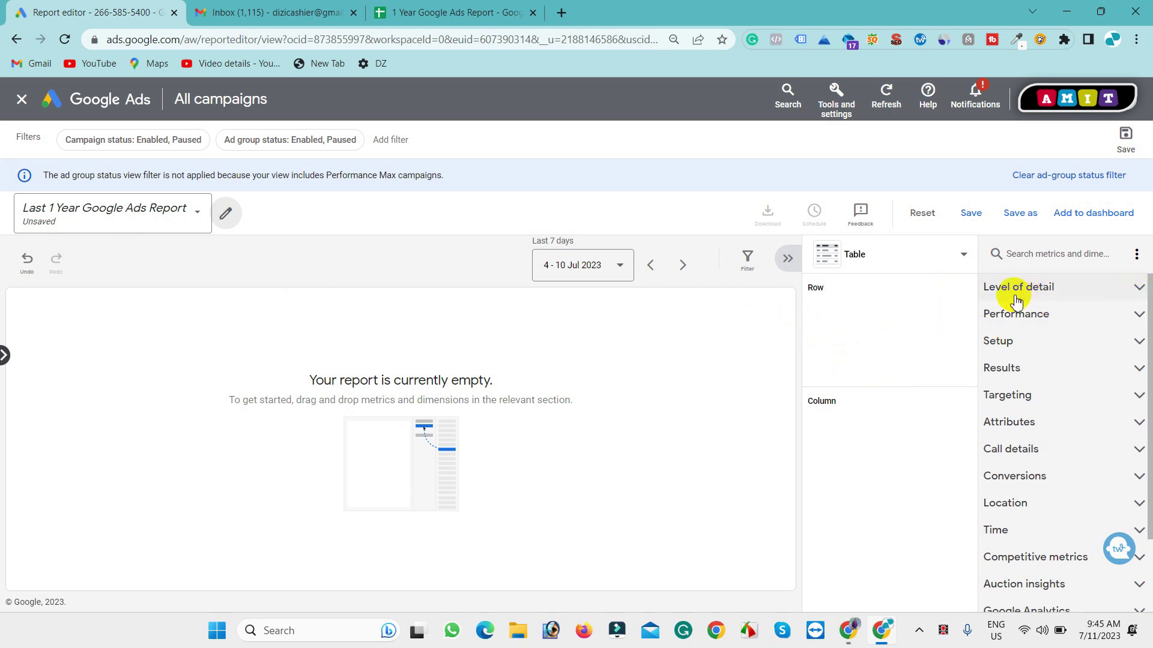
Add the Campaign dimension from Level of detail to the report's rows.
left_click(1138, 291)
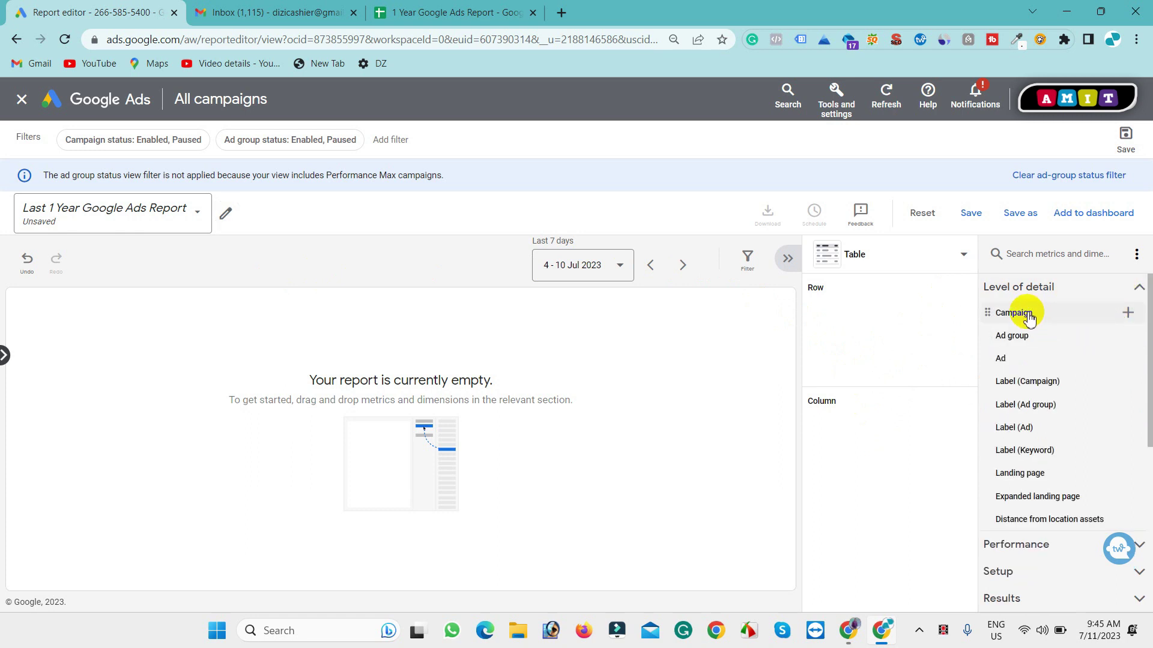
left_click_drag(1029, 318, 1029, 319)
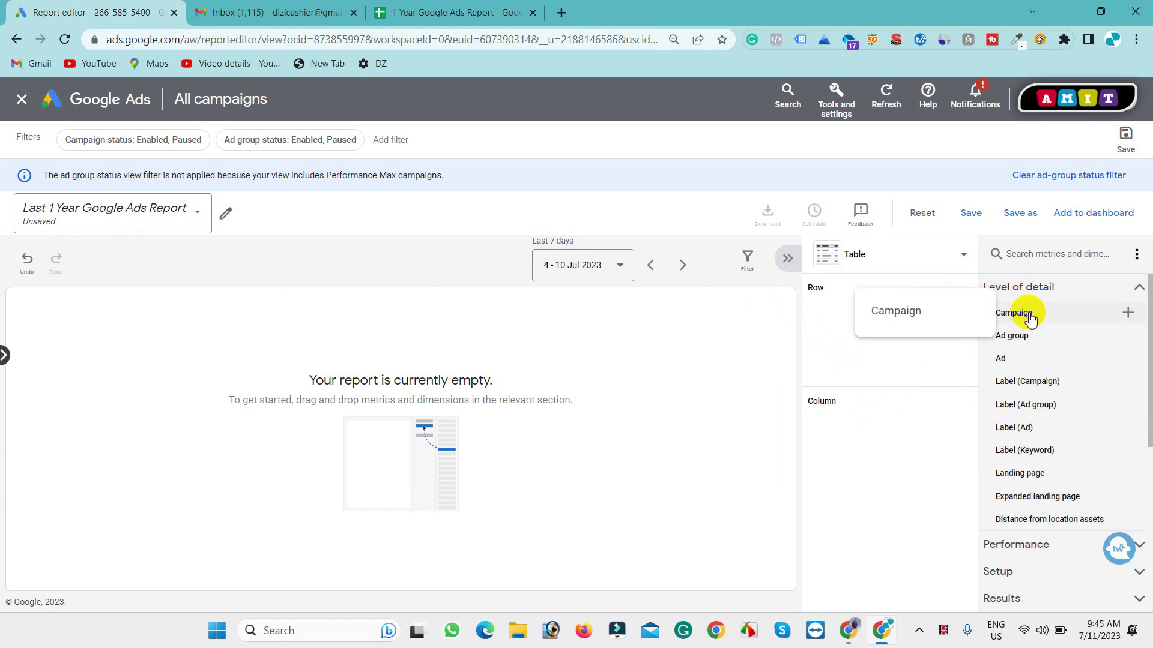
left_click(1128, 313)
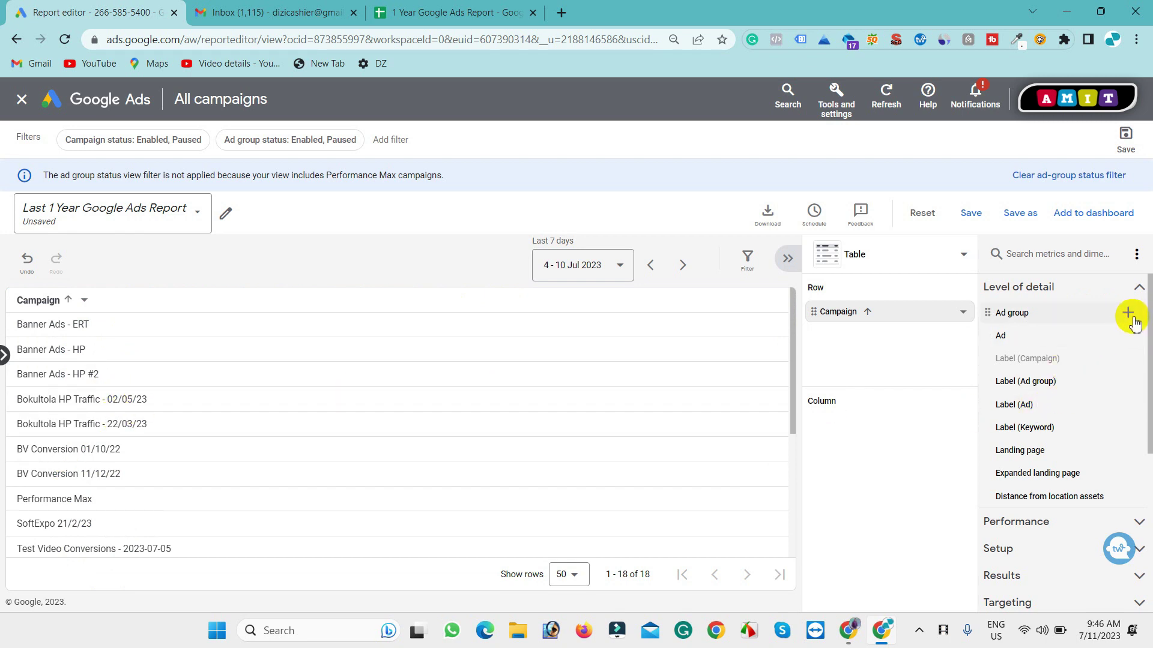
Try Ad group and Ad as additional row dimensions and delete both from the report.
left_click(1129, 310)
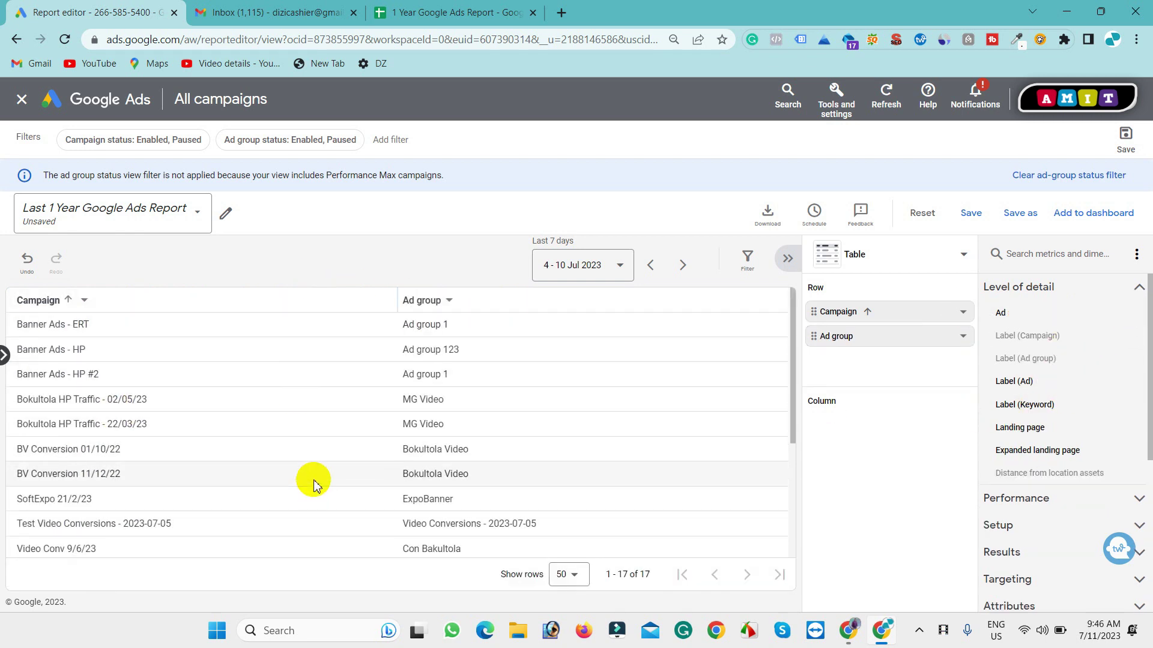
left_click(1128, 312)
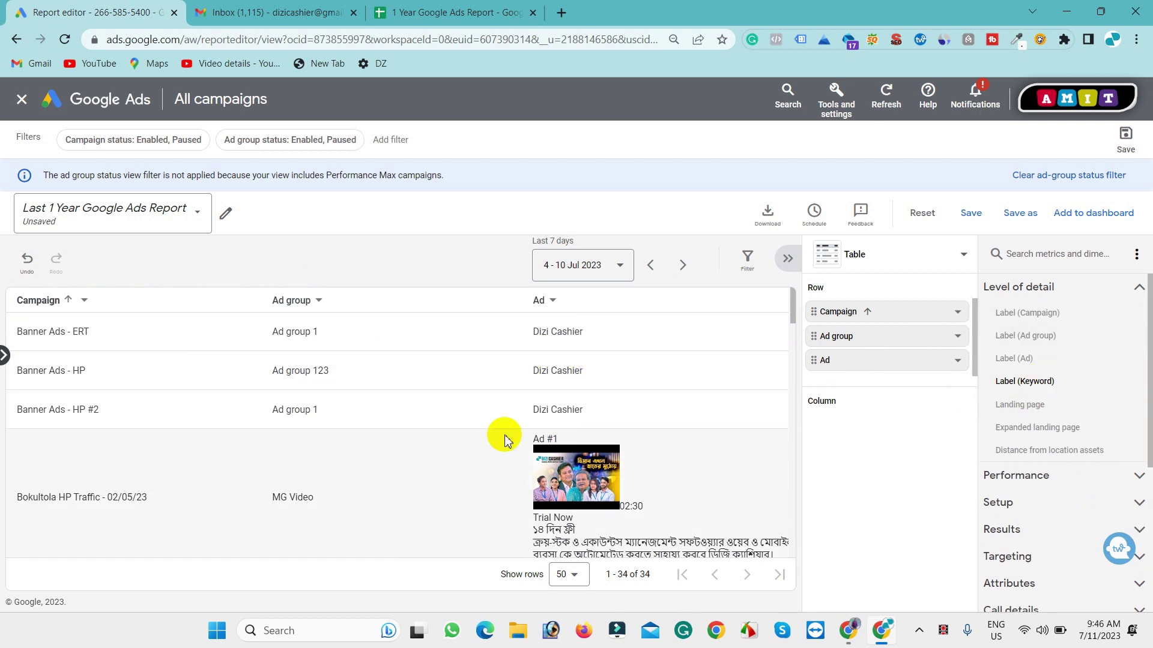
left_click(958, 362)
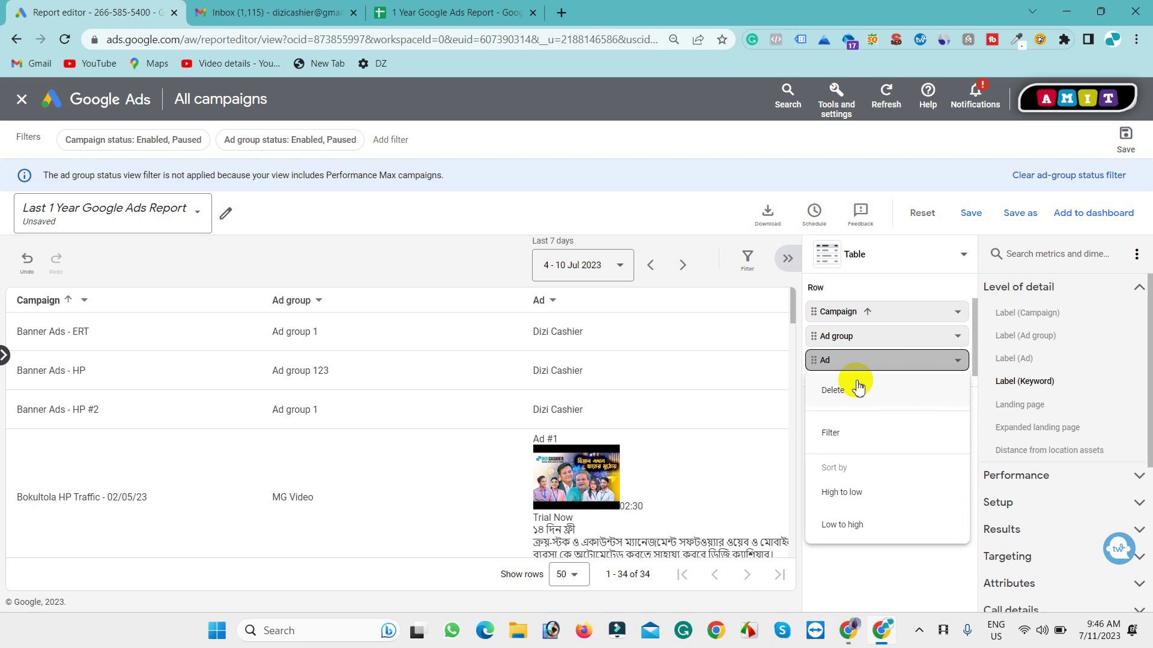
left_click(833, 390)
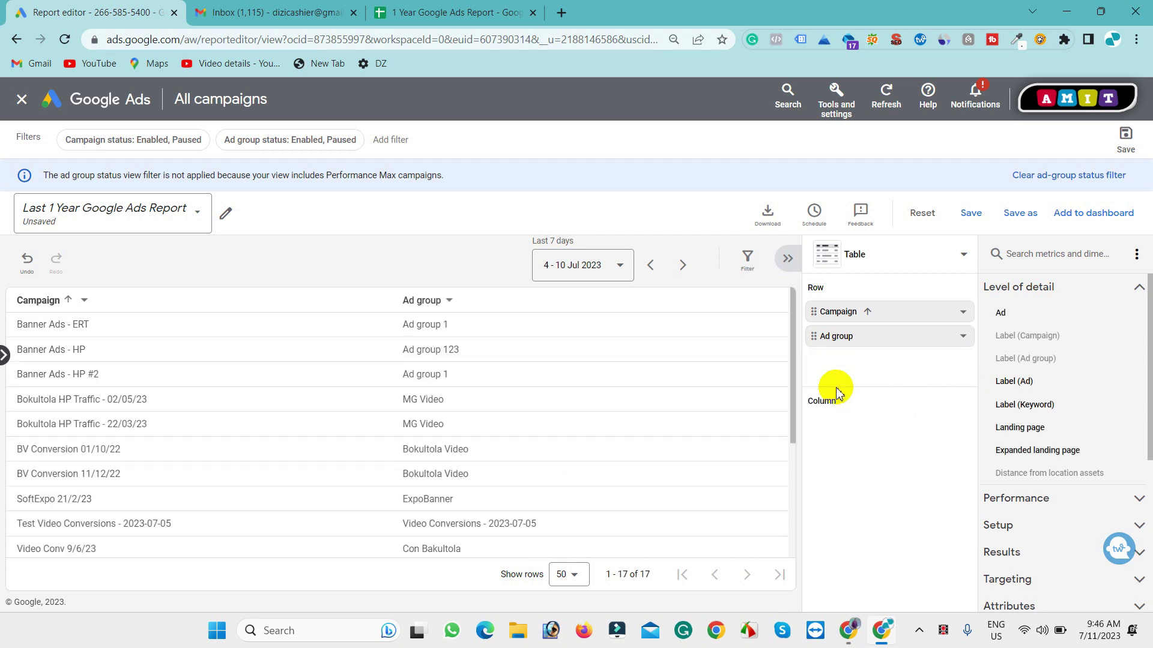
left_click(964, 338)
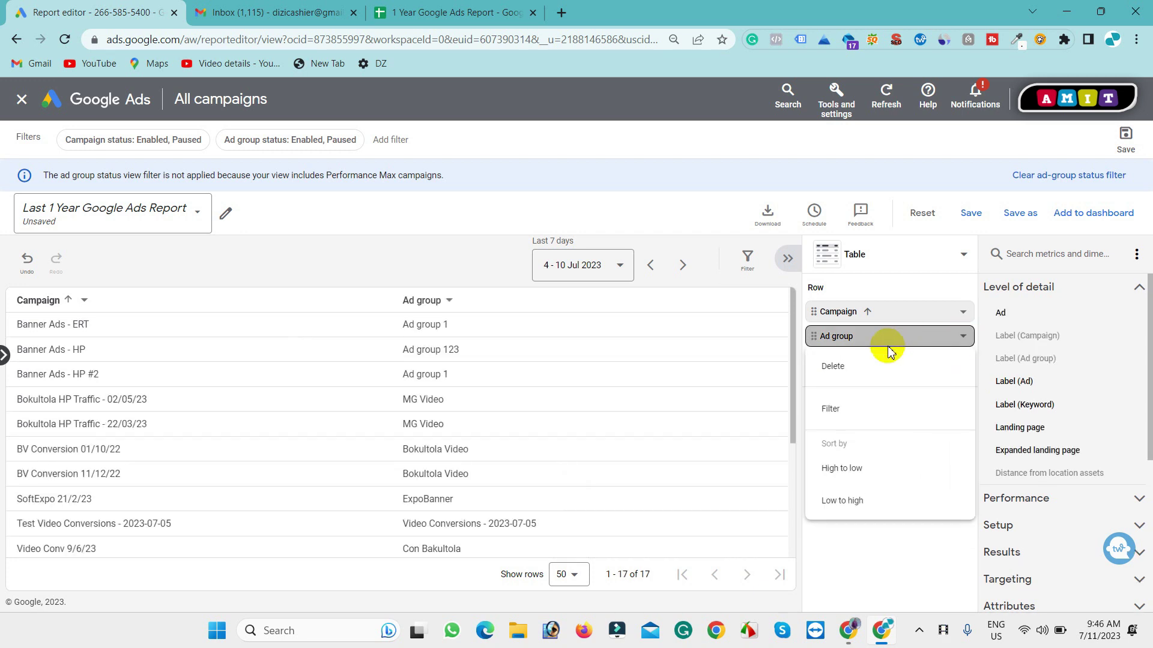
left_click(832, 366)
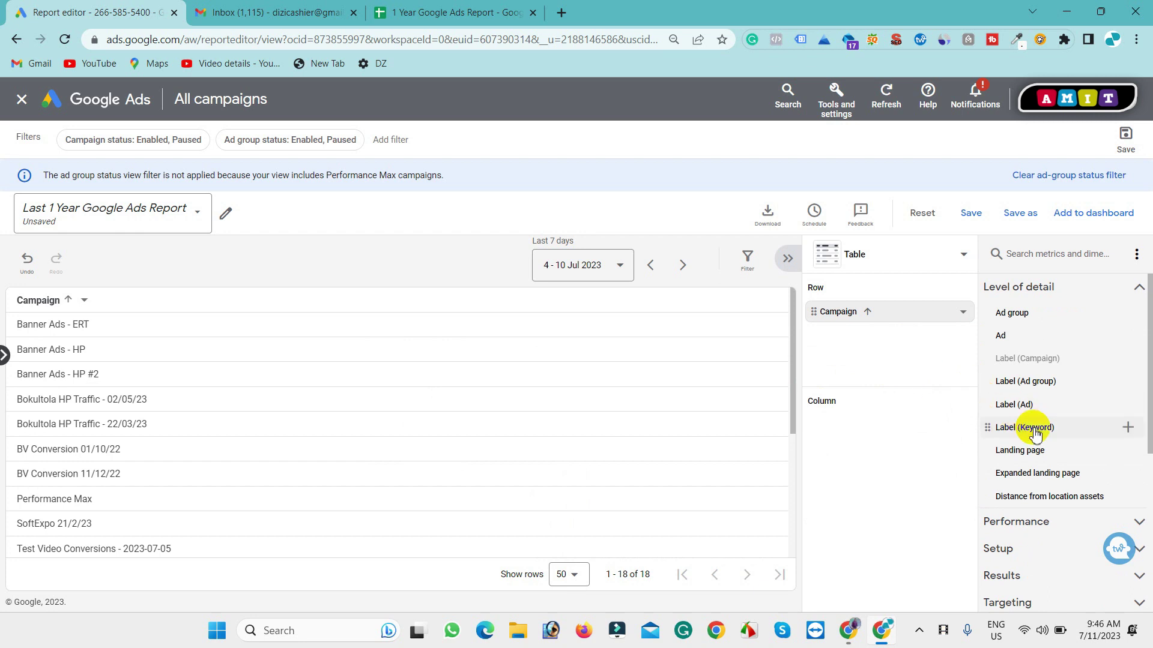
Add the Performance metrics Clicks, Impr., Cost and CTR as report columns.
scroll(1035, 432, "down", 2)
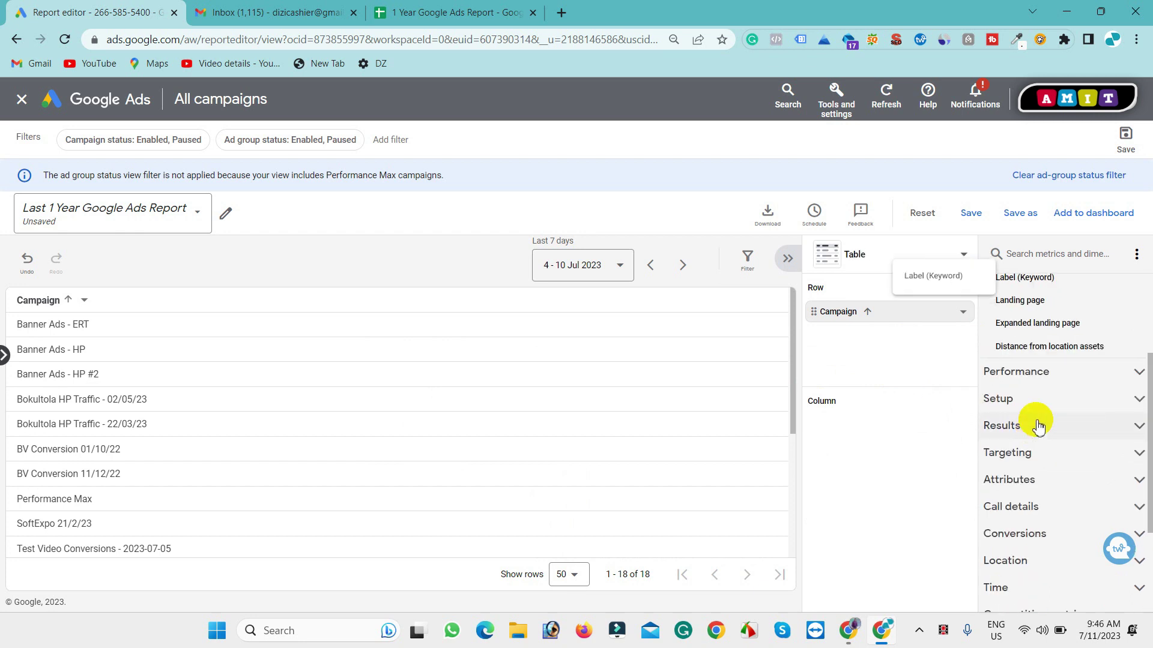
left_click(1139, 383)
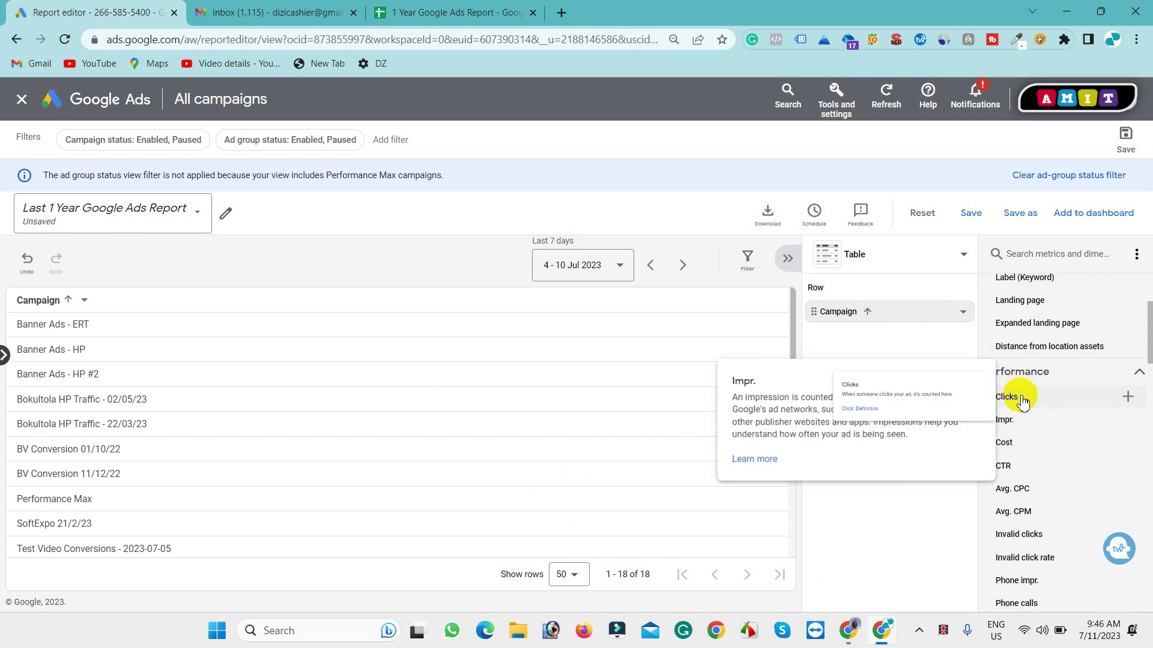
left_click(1128, 397)
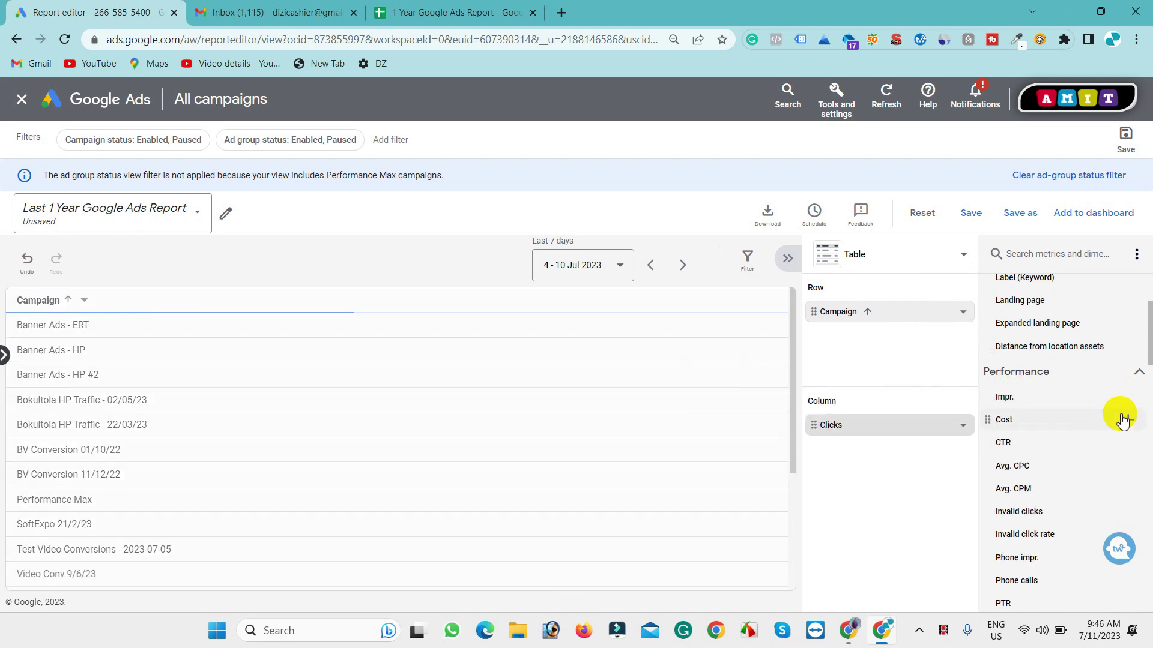
left_click(1129, 399)
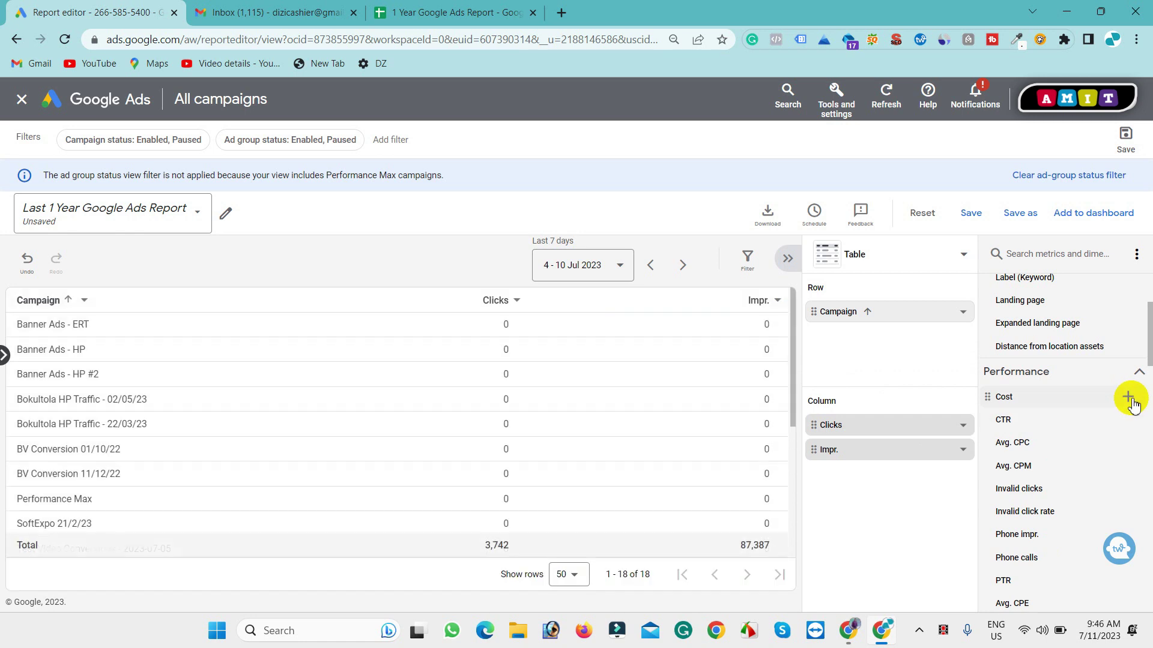
left_click(1128, 397)
left_click(1128, 398)
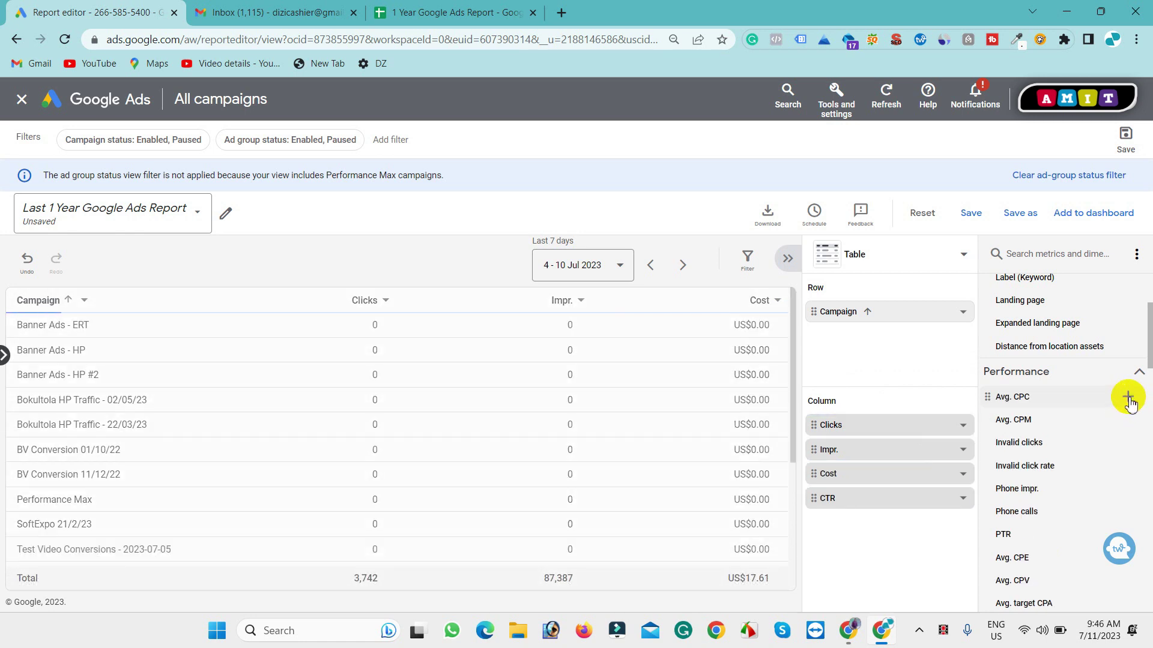
Add YouTube Earned Shares and the Video played to 25%, 50%, 75% and 100% metrics as report columns.
scroll(1065, 515, "down", 5)
scroll(1068, 522, "down", 5)
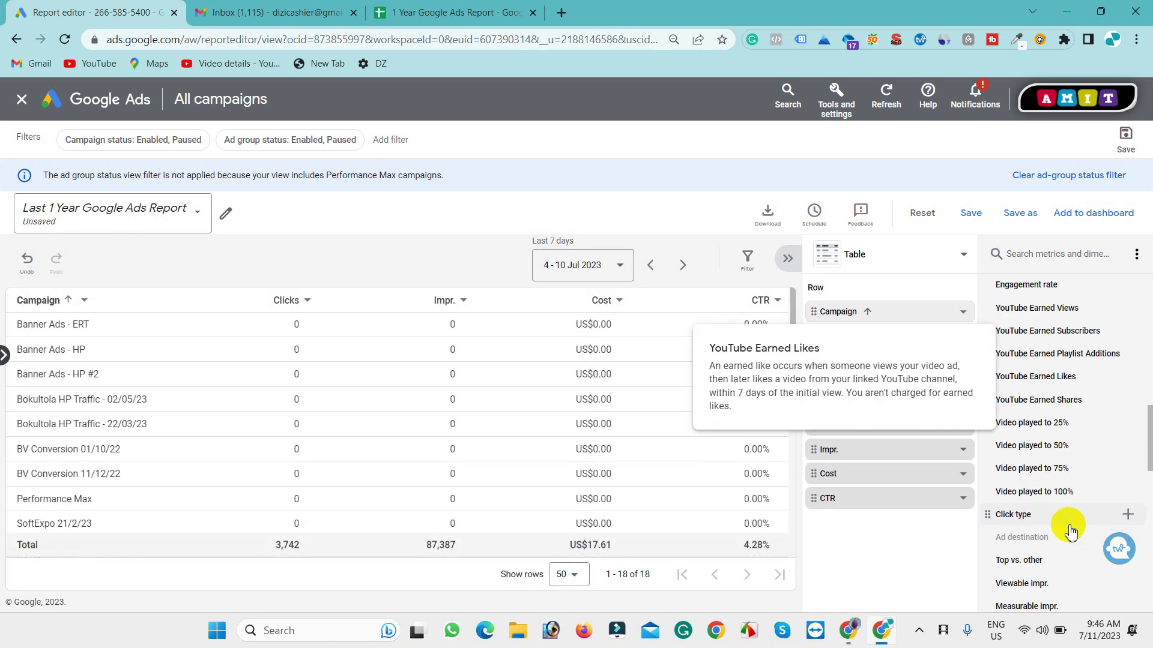
scroll(1056, 459, "up", 3)
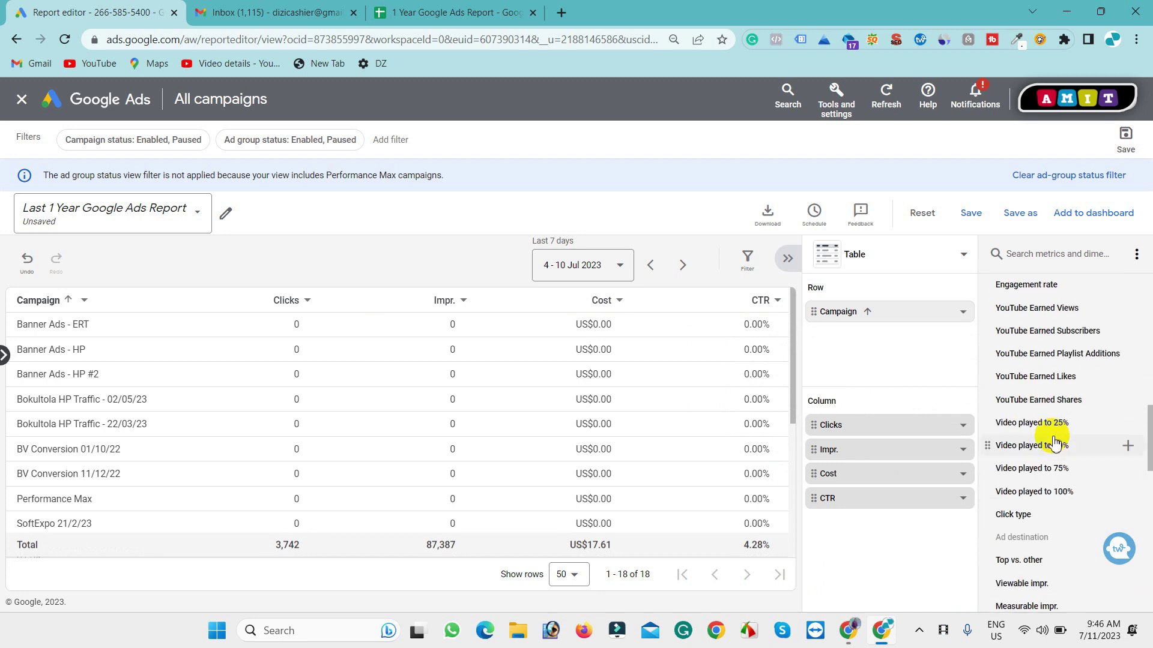
left_click(1128, 400)
left_click(1127, 401)
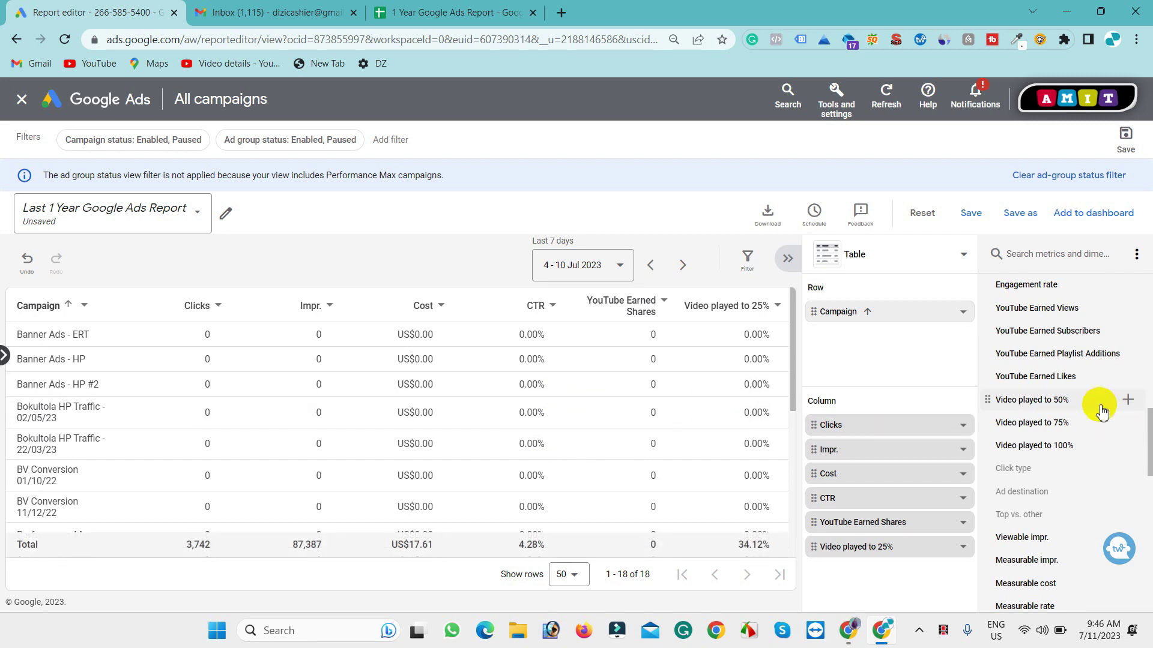
left_click(1128, 400)
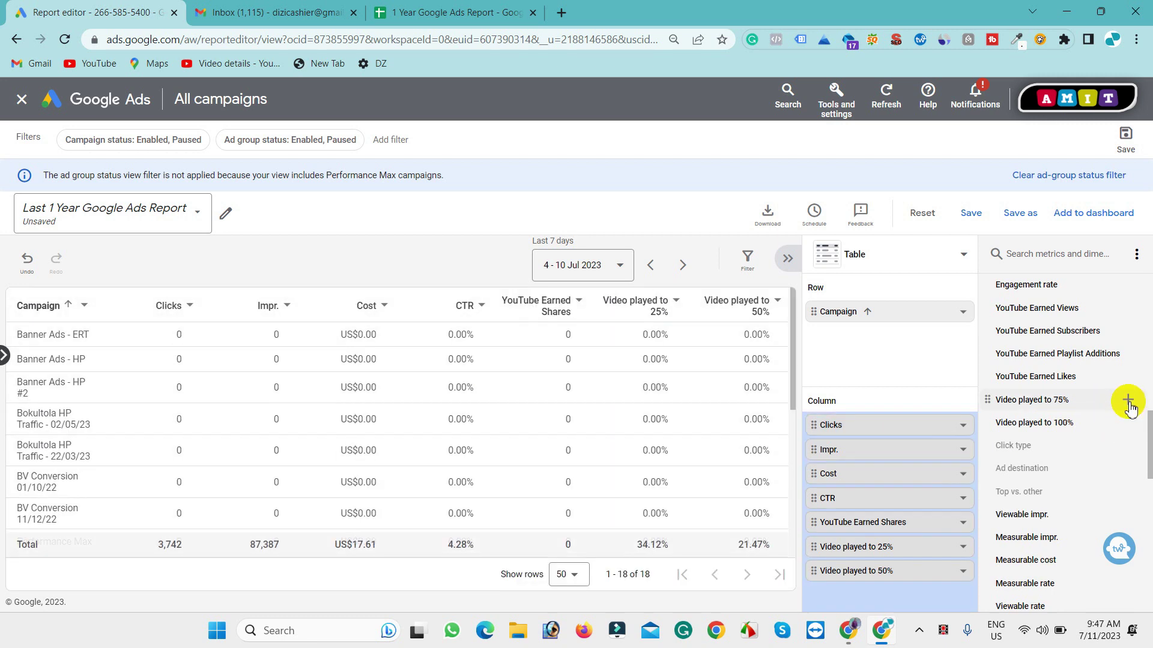
left_click(1128, 400)
left_click(1128, 400)
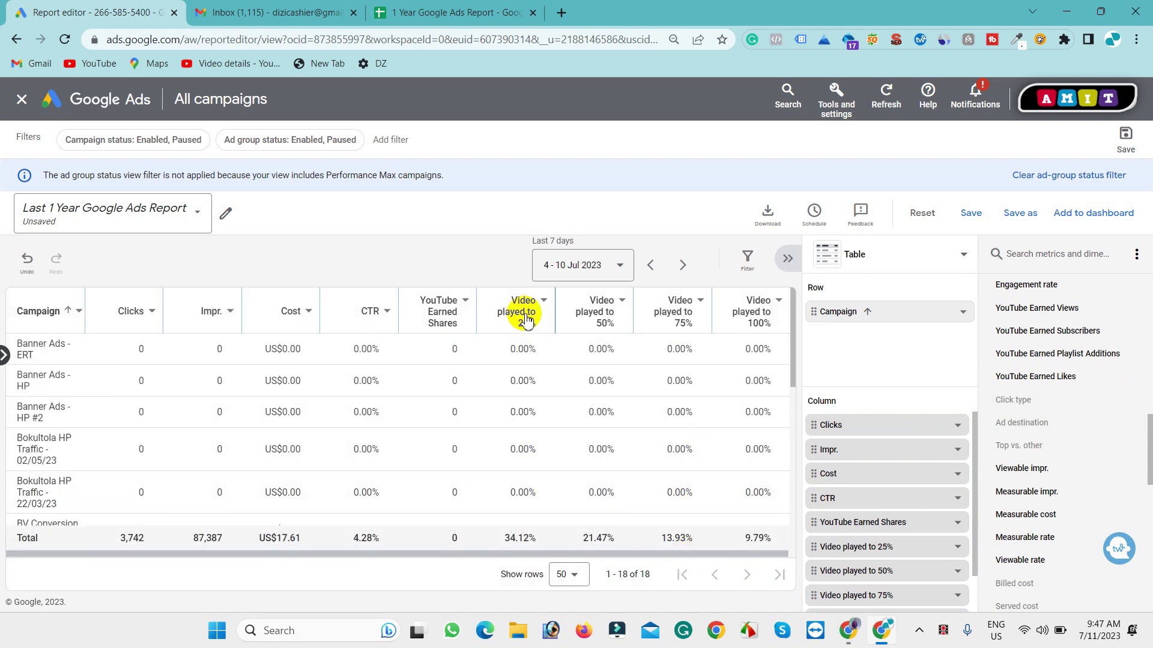
Examine the campaign table, the remaining Performance metrics, the Setup metrics and the other available metric categories.
scroll(648, 350, "down", 2)
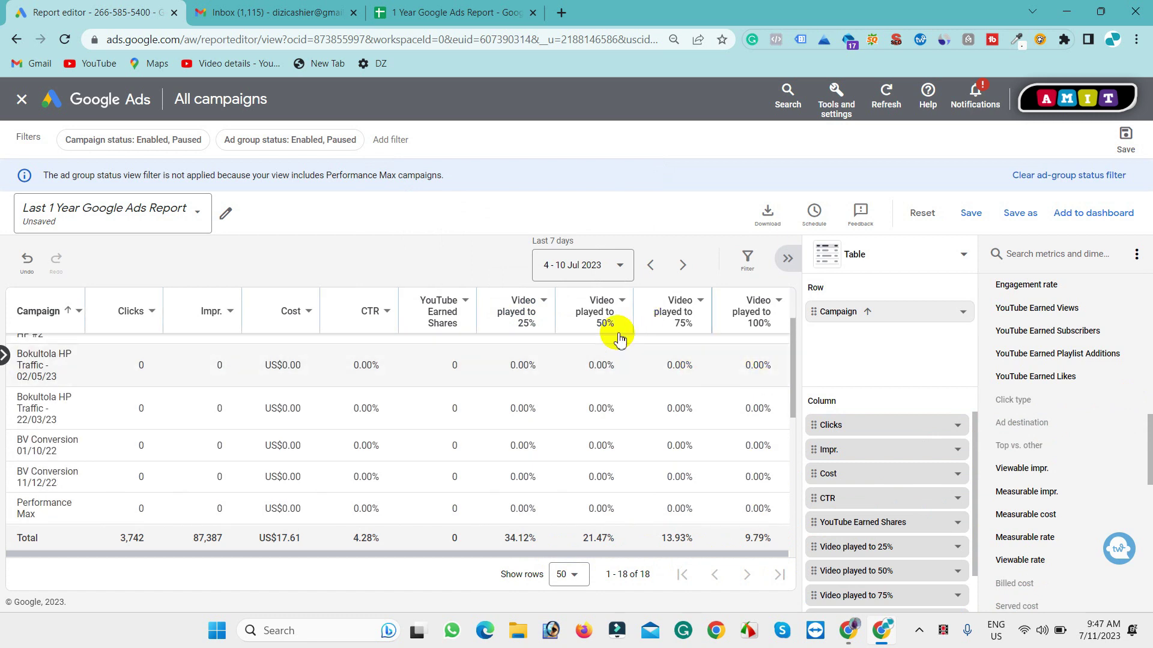
scroll(592, 429, "up", 2)
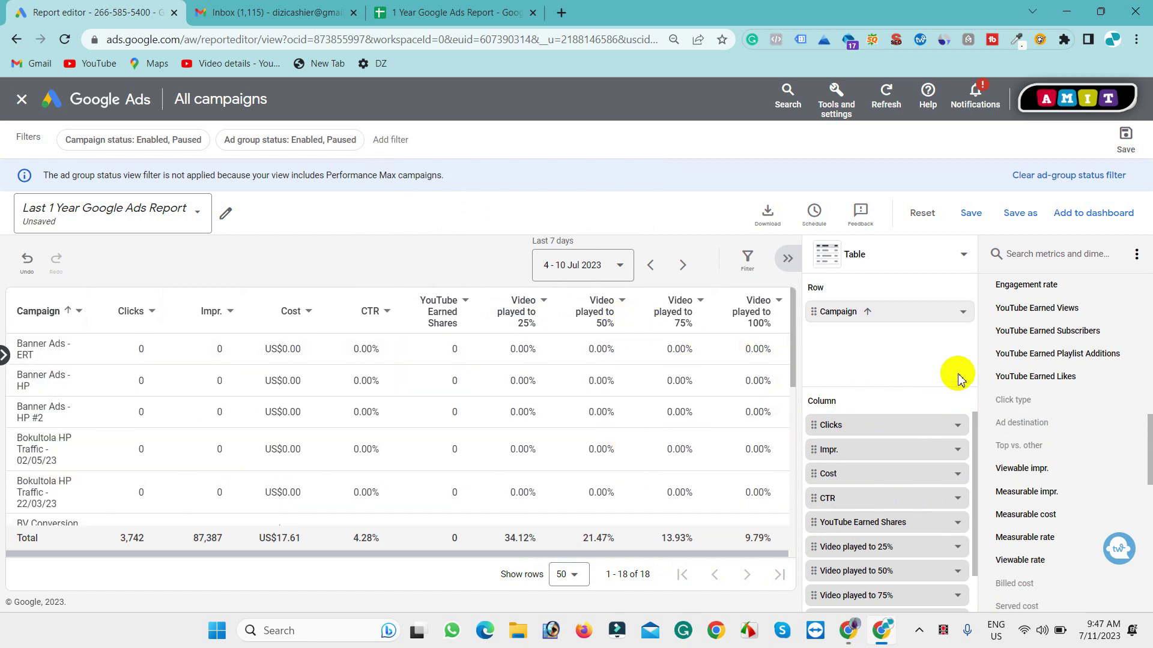
scroll(1055, 490, "down", 6)
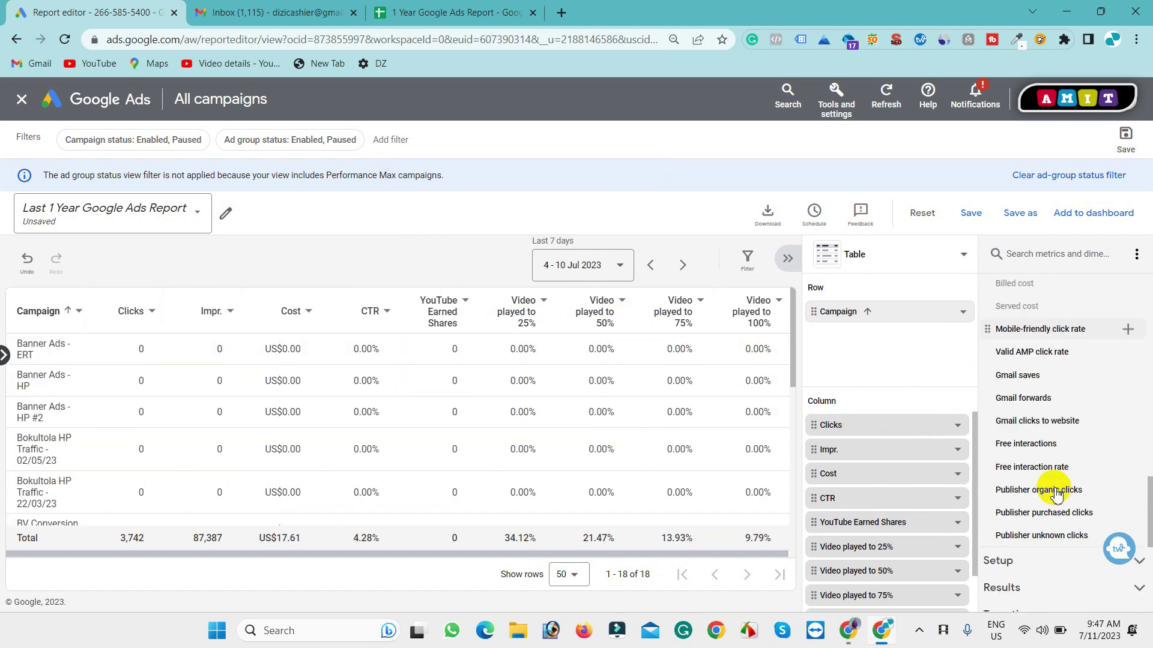
scroll(1055, 489, "up", 6)
scroll(1052, 468, "down", 1)
scroll(1052, 467, "down", 5)
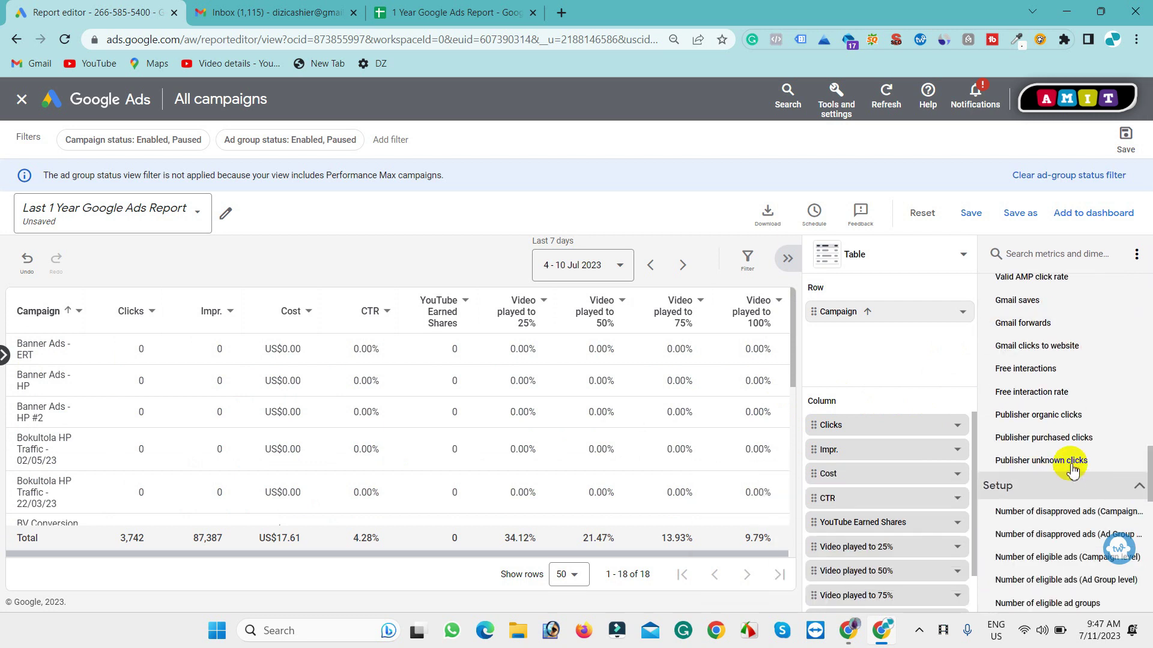
scroll(1063, 465, "down", 4)
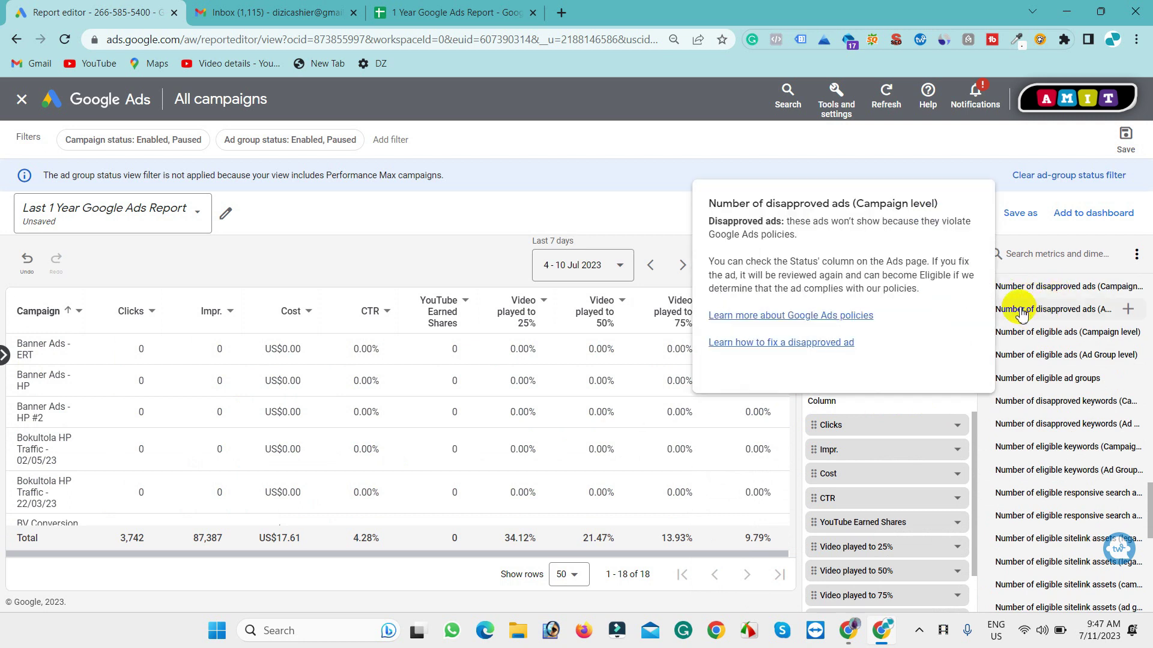
scroll(1069, 453, "down", 3)
scroll(1068, 456, "down", 2)
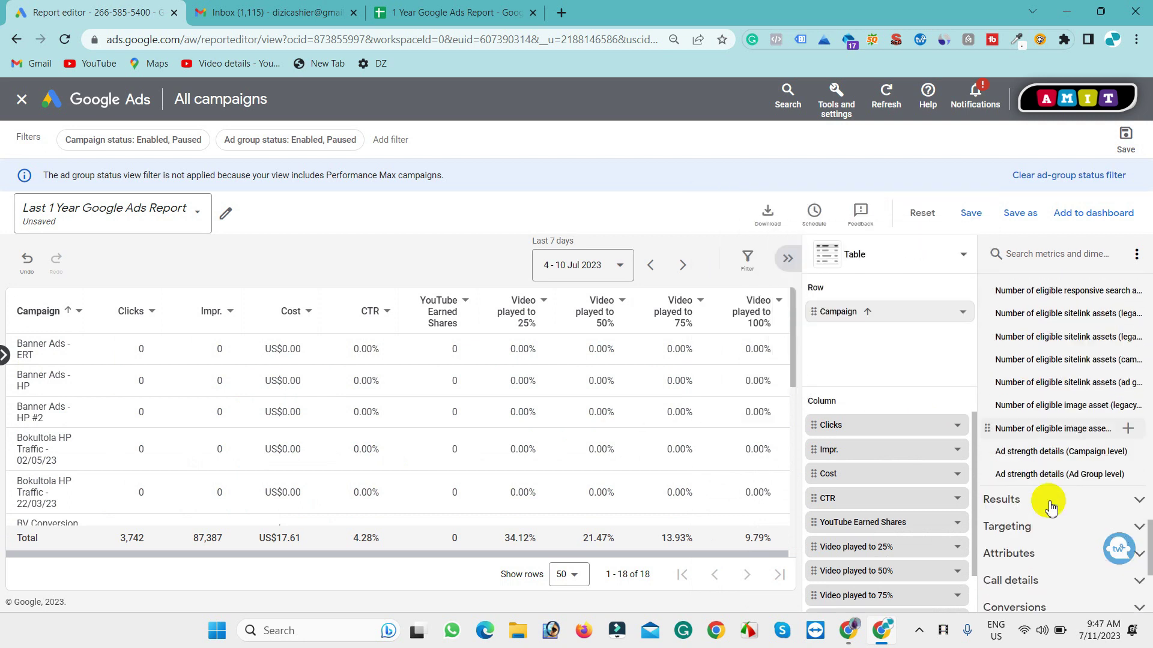
scroll(1086, 487, "down", 2)
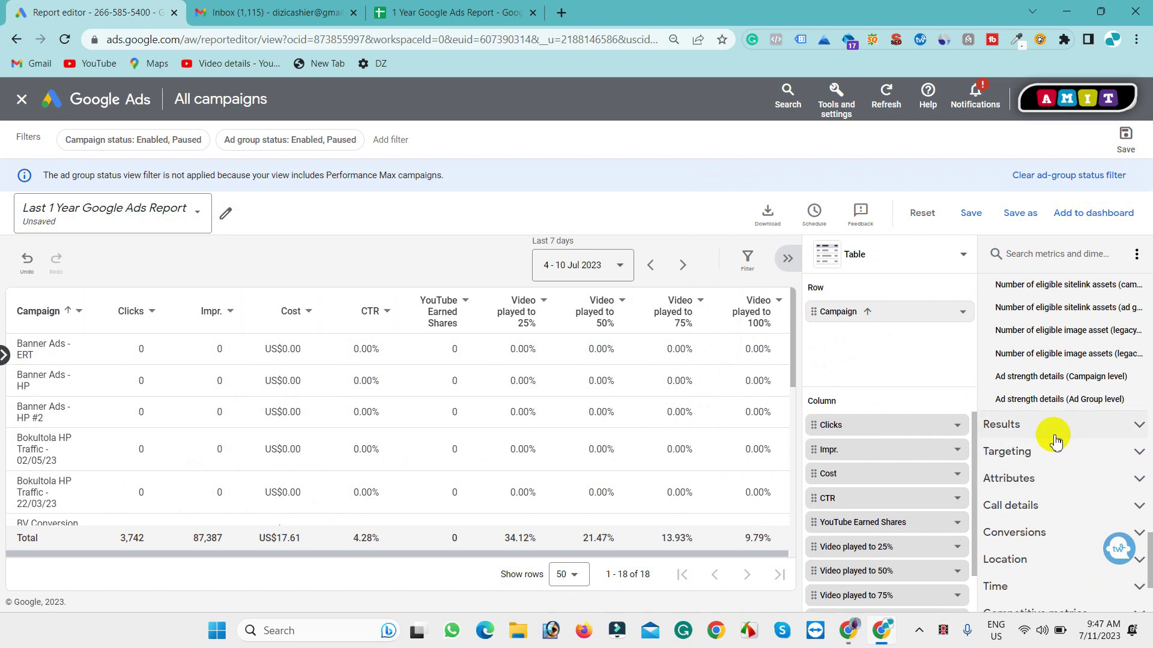
scroll(1073, 427, "down", 1)
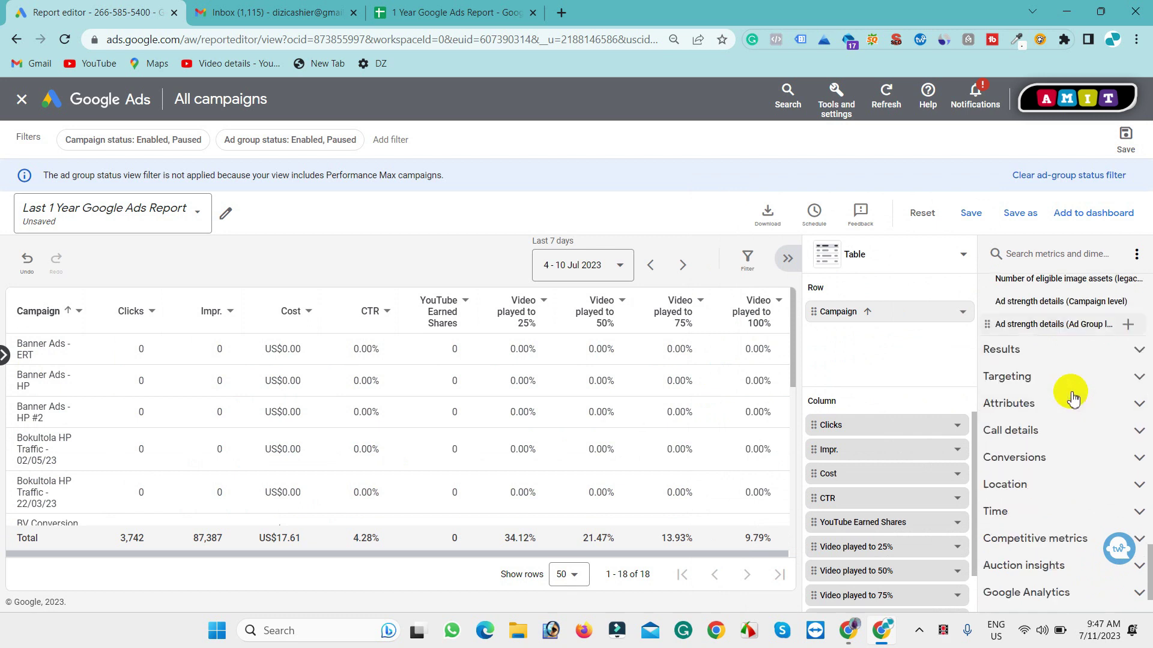
Add the Results metric as a report column.
left_click(1128, 358)
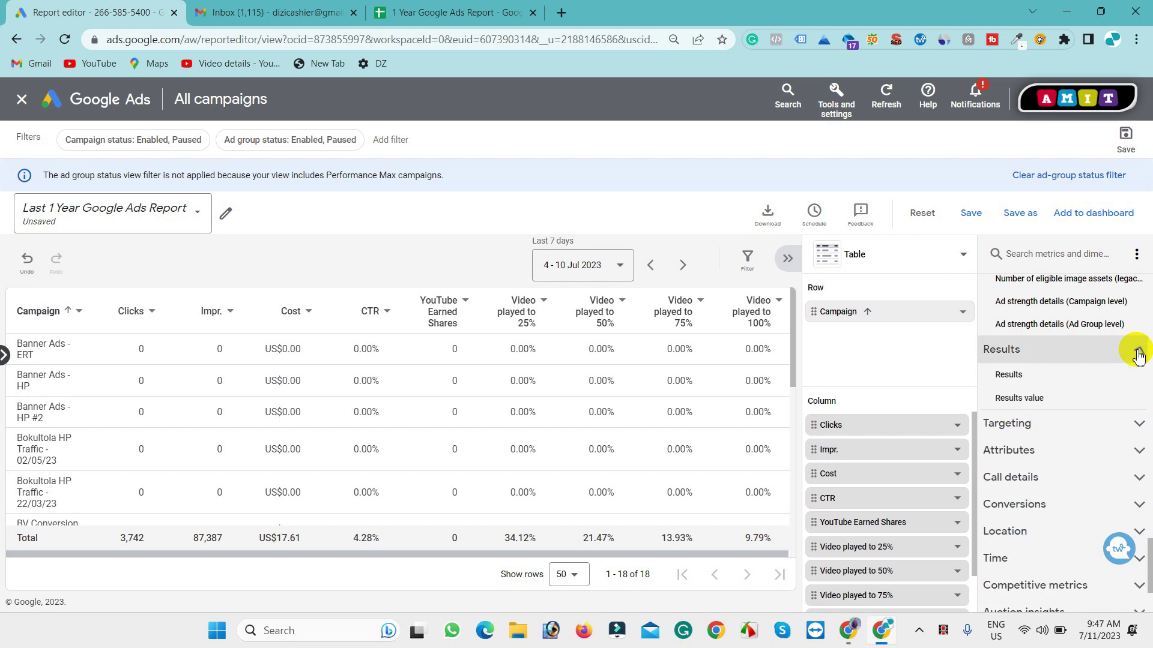
left_click(1026, 375)
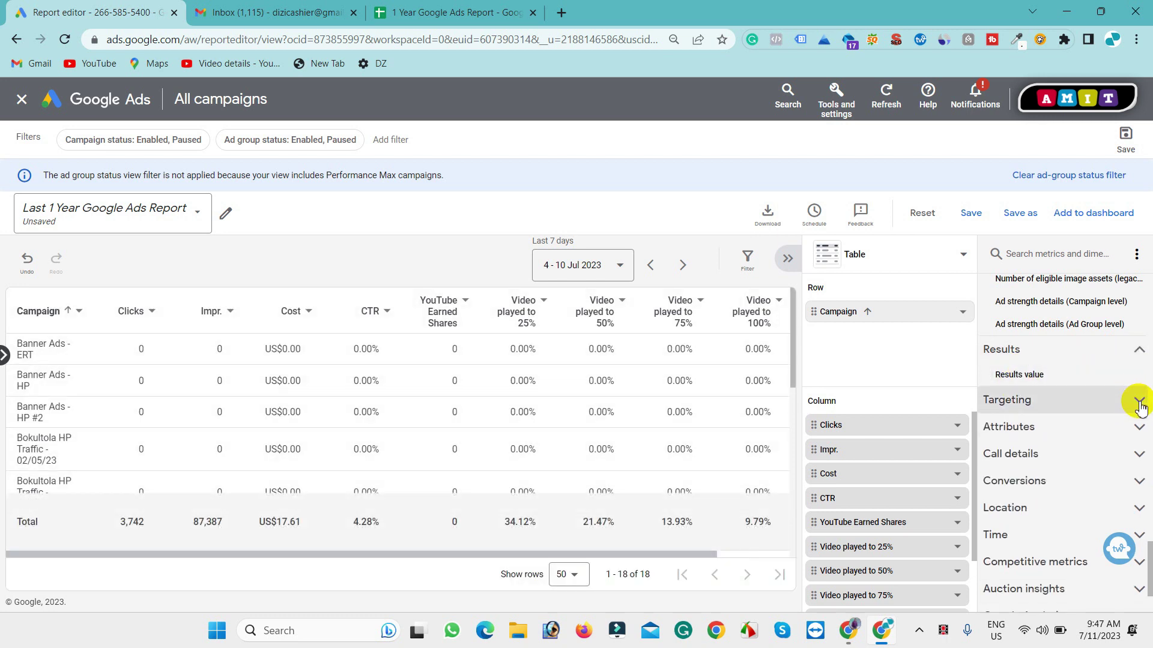
Examine the Targeting and Attributes fields and which of them can be combined with the current report columns.
left_click(1140, 407)
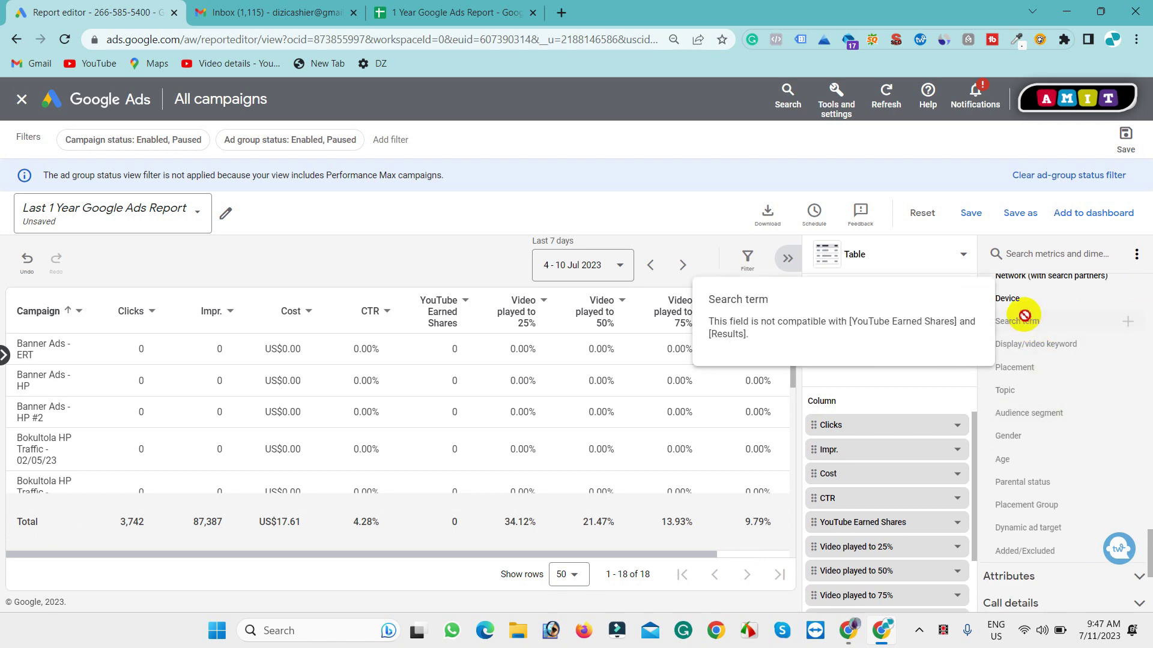
scroll(1044, 357, "up", 1)
scroll(1097, 432, "down", 4)
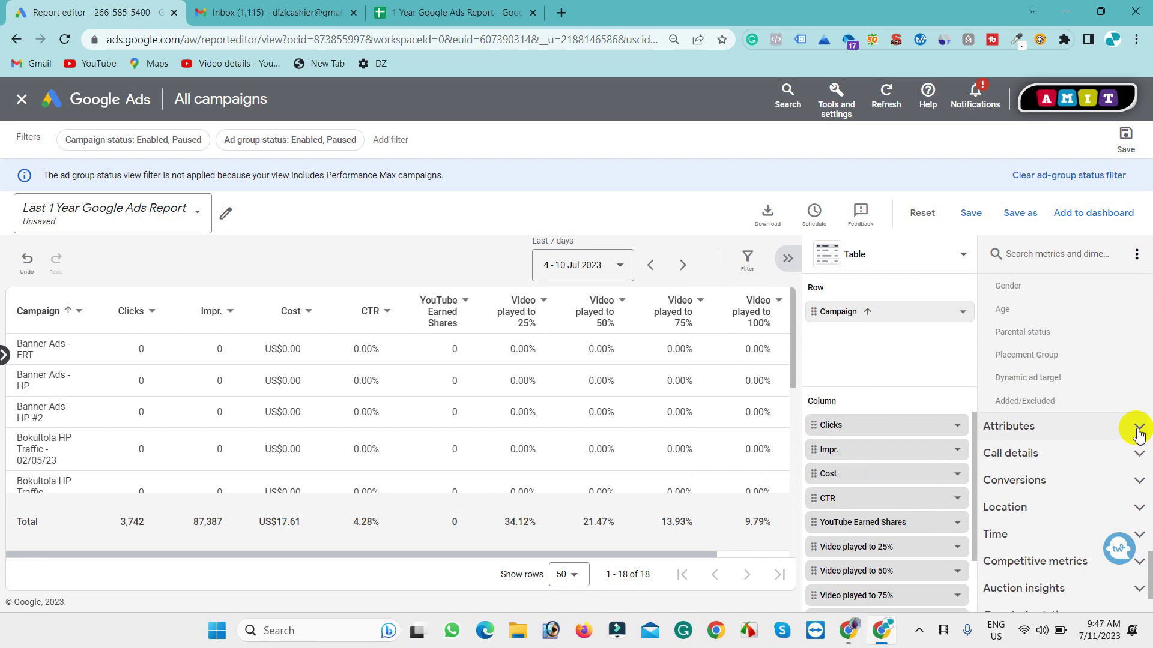
left_click(1139, 429)
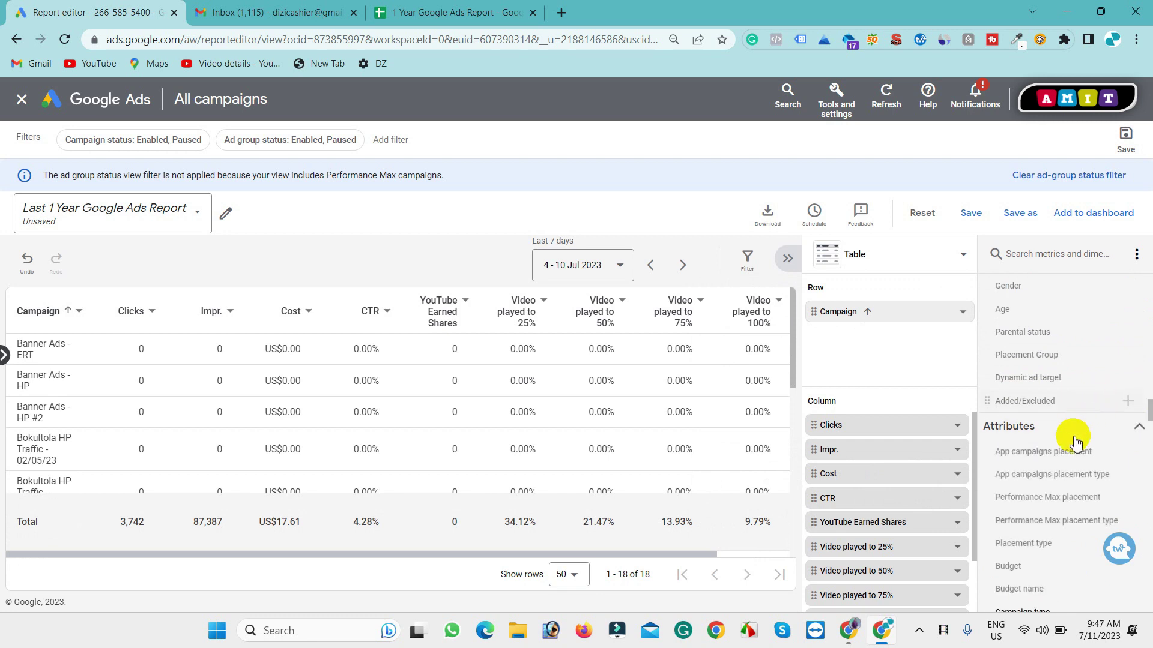
scroll(1044, 462, "down", 4)
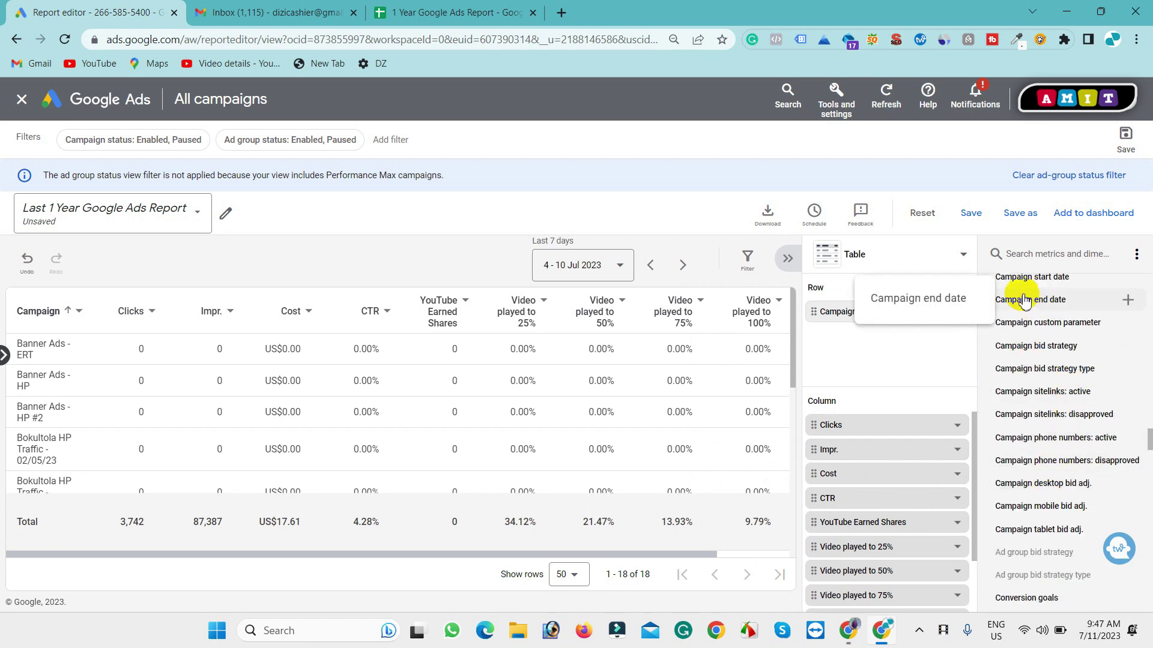
scroll(1045, 462, "down", 4)
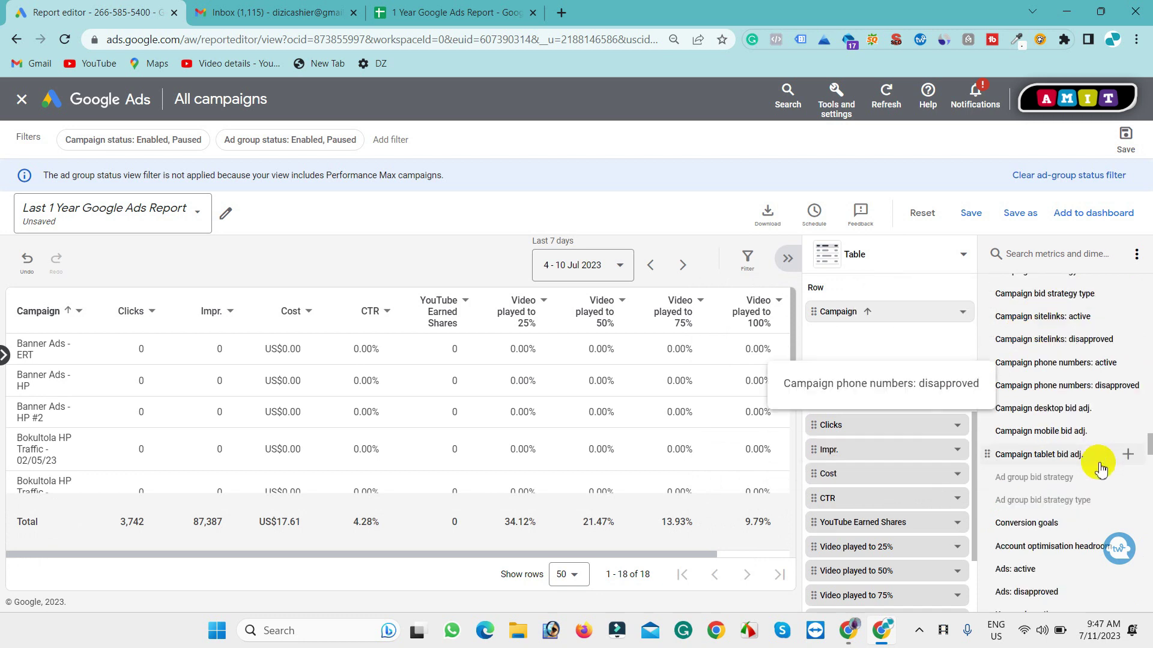
mouse_move(1019, 304)
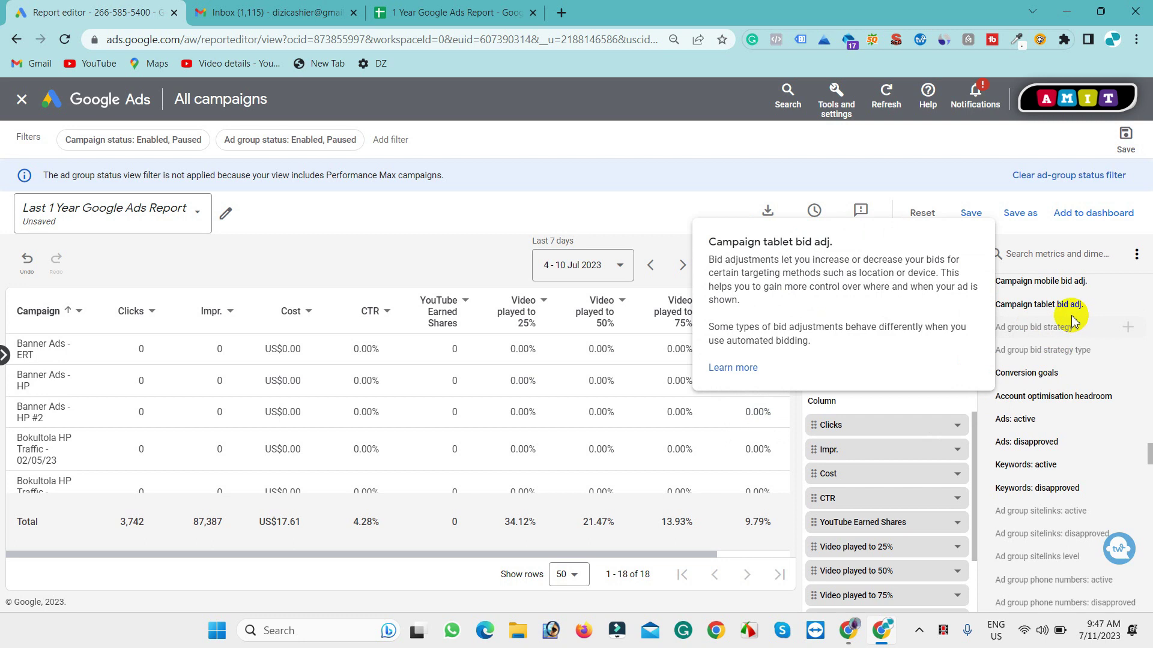
scroll(1070, 420, "down", 6)
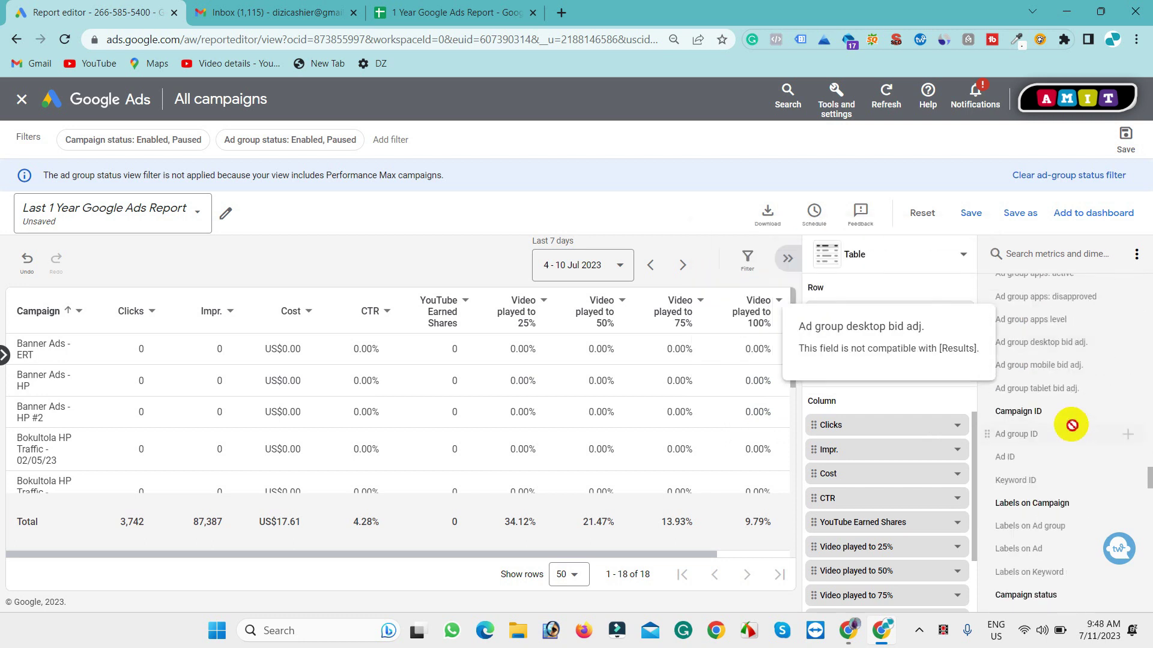
scroll(1105, 432, "down", 8)
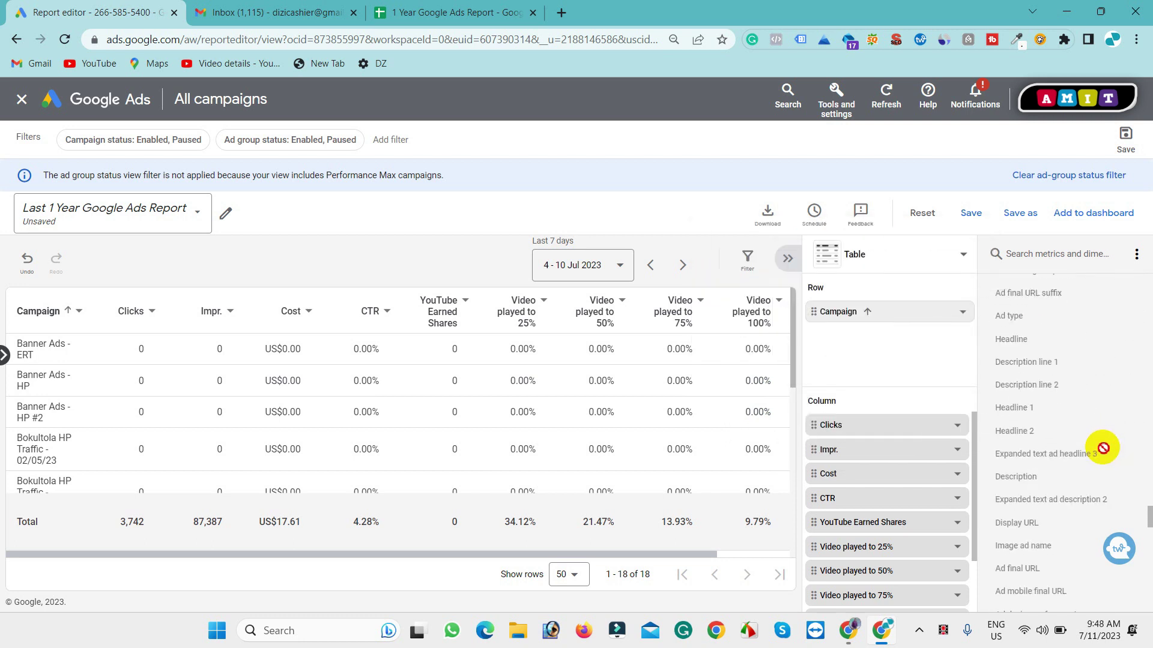
scroll(1060, 497, "down", 4)
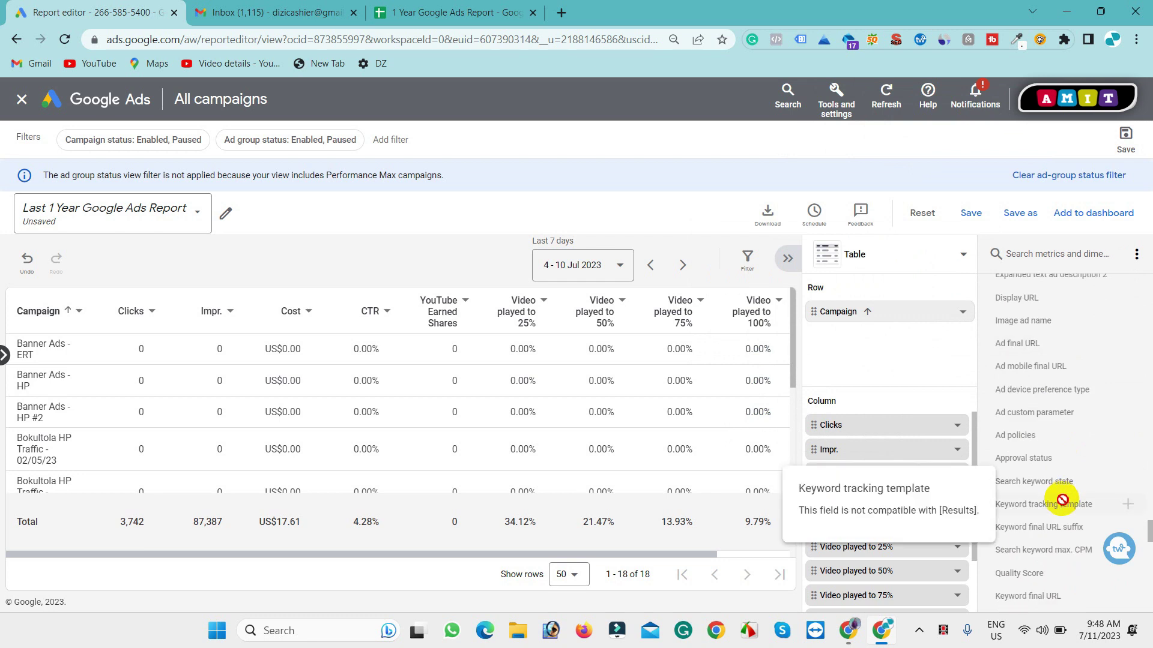
scroll(1062, 492, "down", 5)
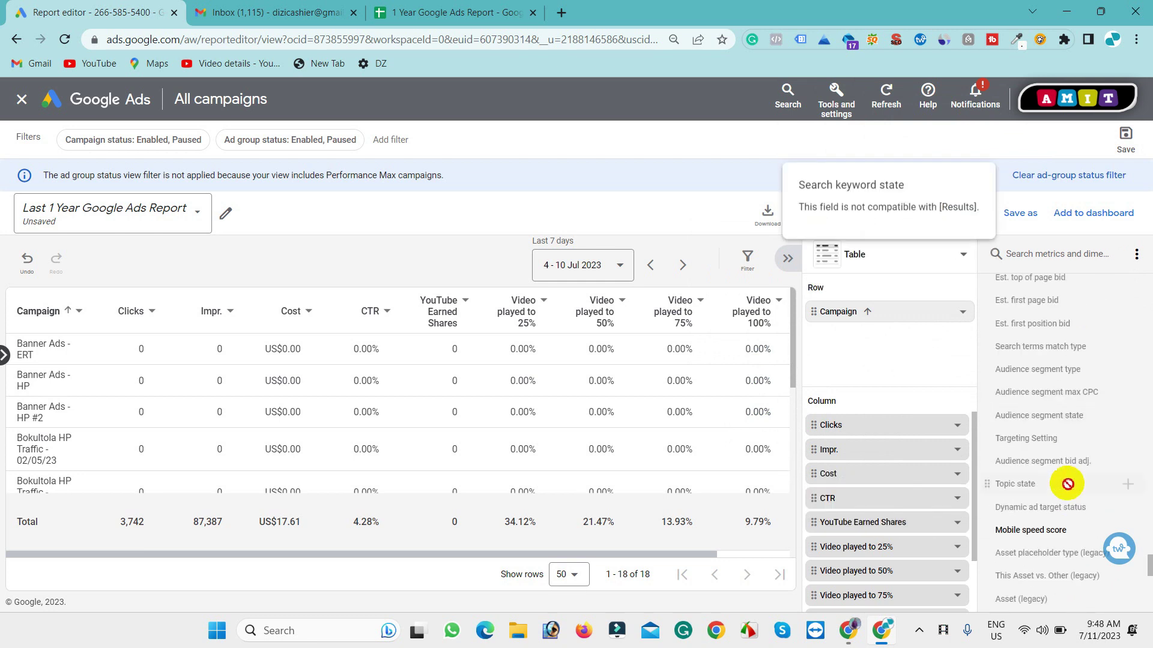
scroll(1069, 481, "down", 6)
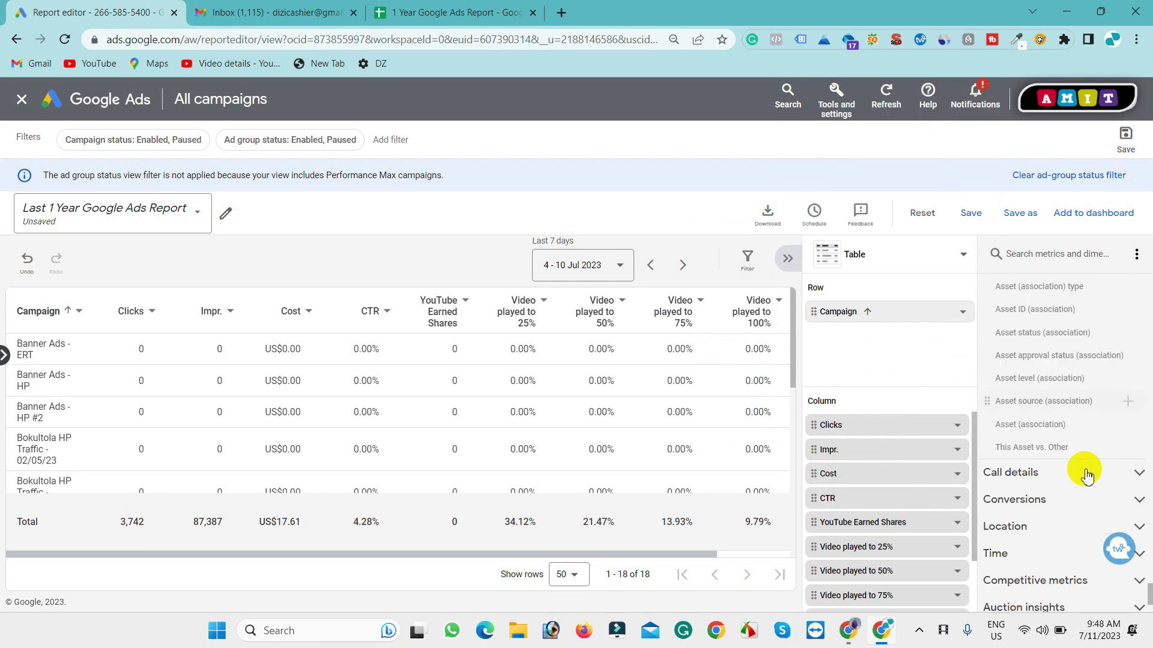
scroll(1084, 468, "down", 2)
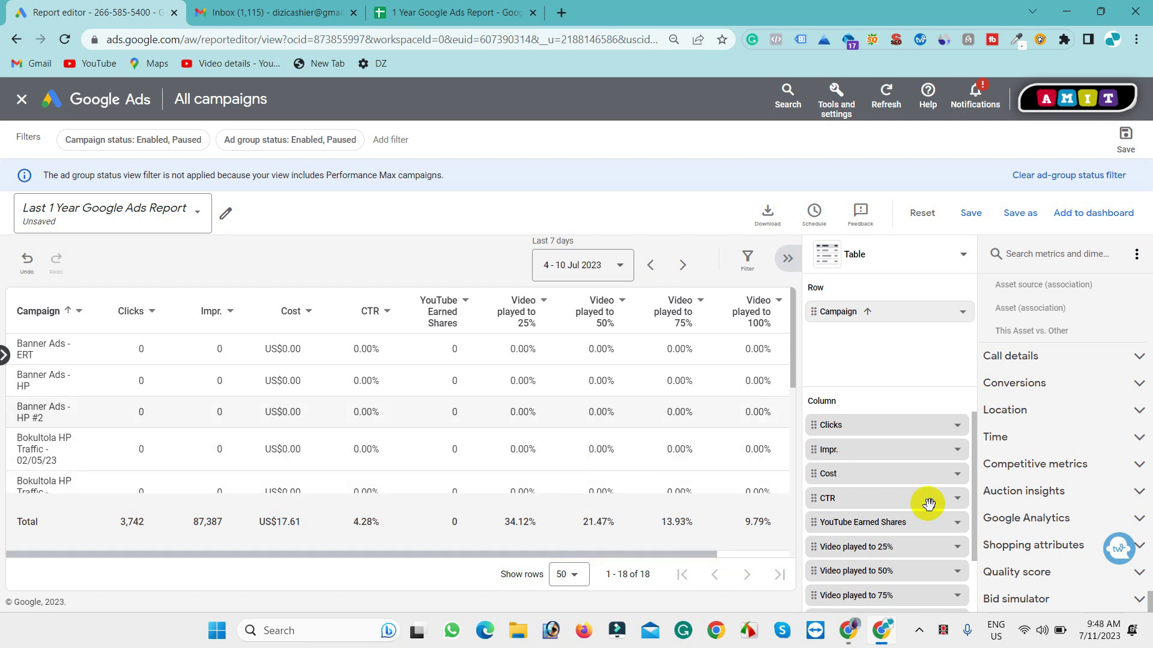
Examine the Time dimensions, the row and column options for Month, and the available Conversions metrics.
left_click(1140, 444)
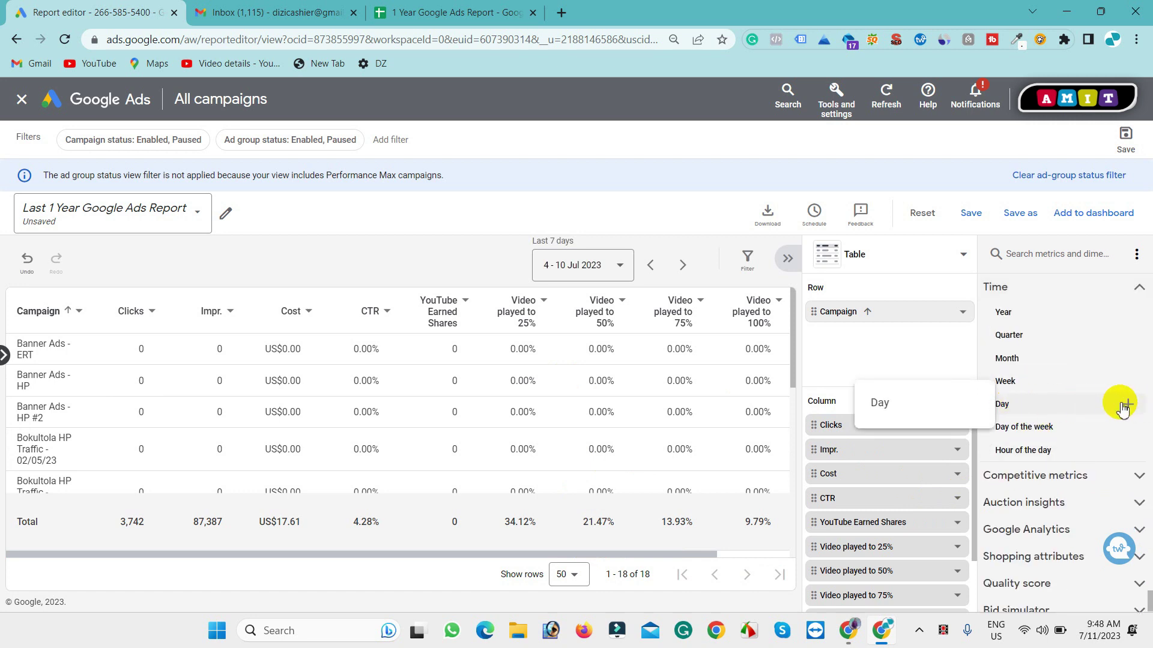
left_click(1127, 359)
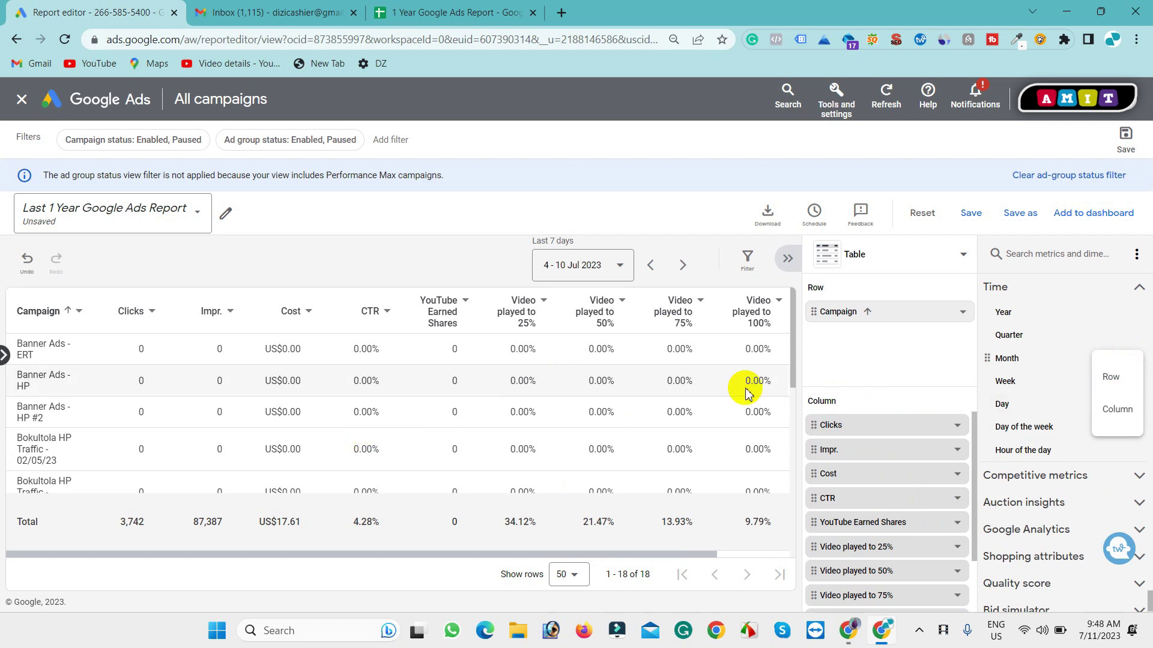
left_click_drag(1049, 427, 1042, 507)
scroll(1053, 412, "up", 5)
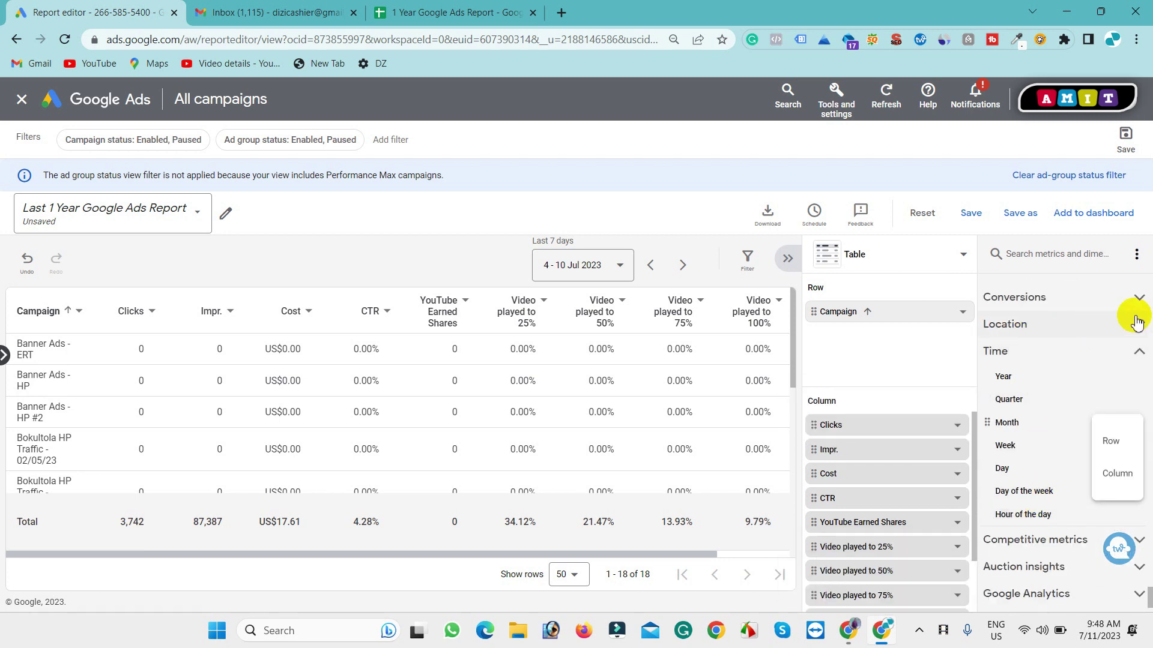
left_click(1139, 300)
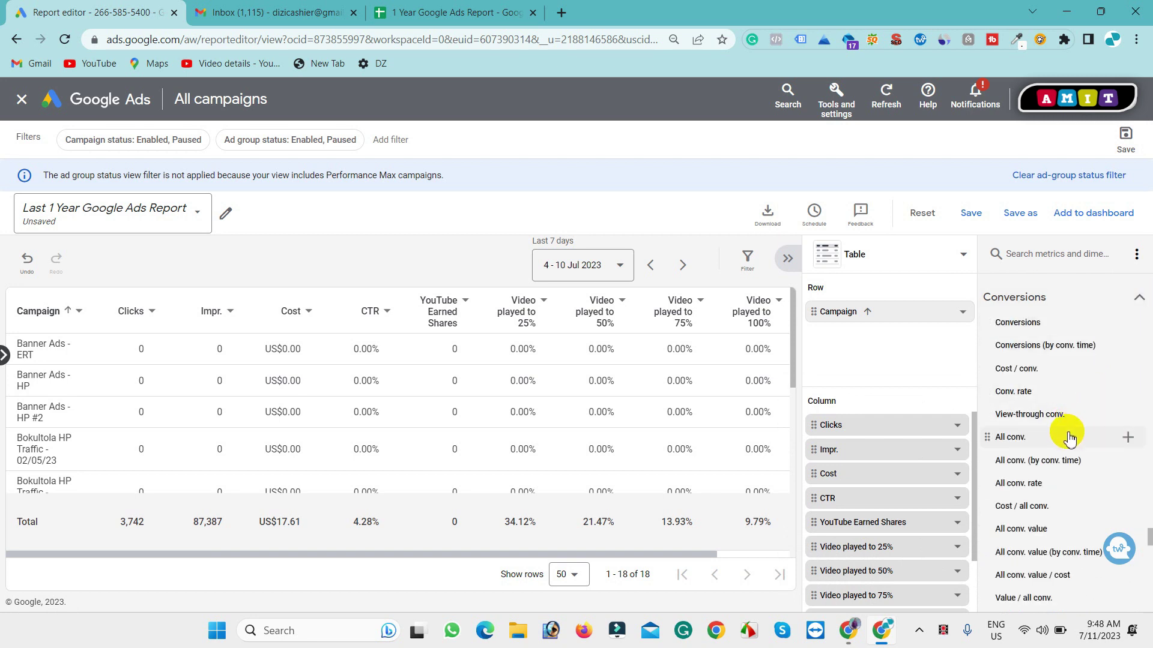
scroll(1066, 444, "down", 1)
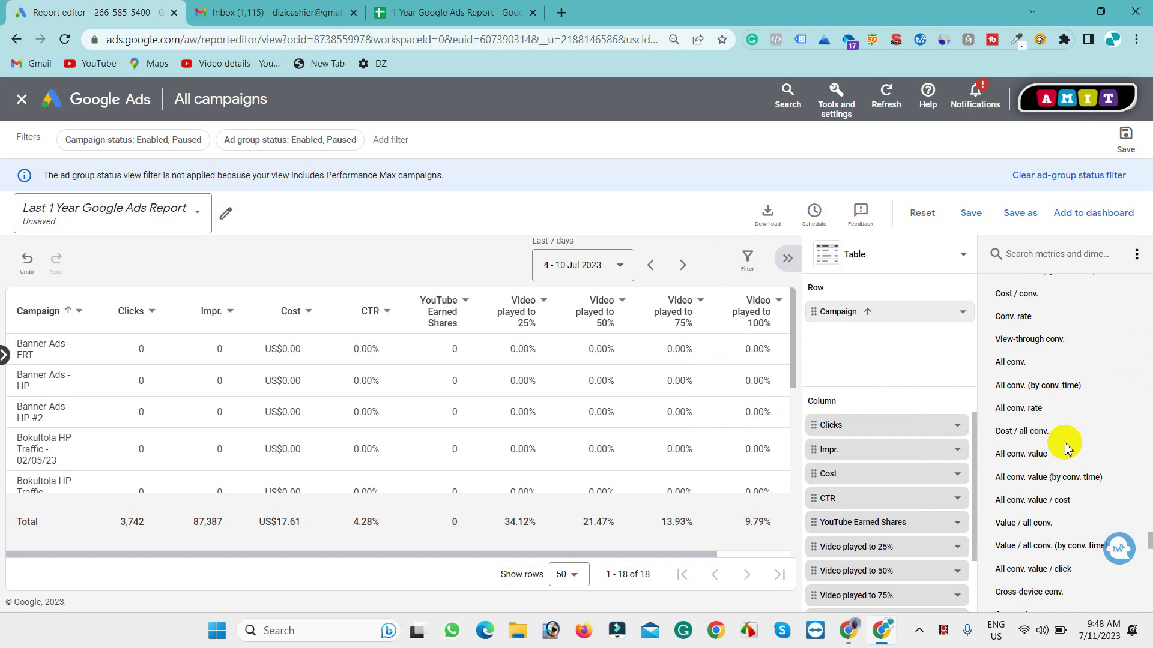
scroll(1067, 449, "down", 1)
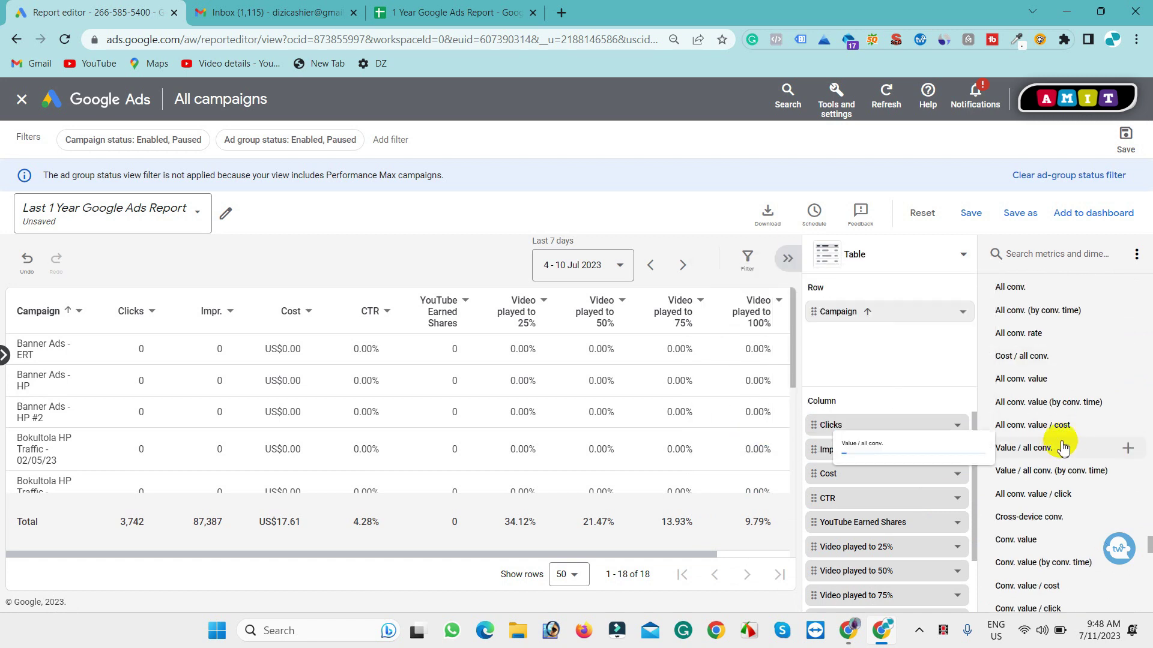
mouse_move(1062, 447)
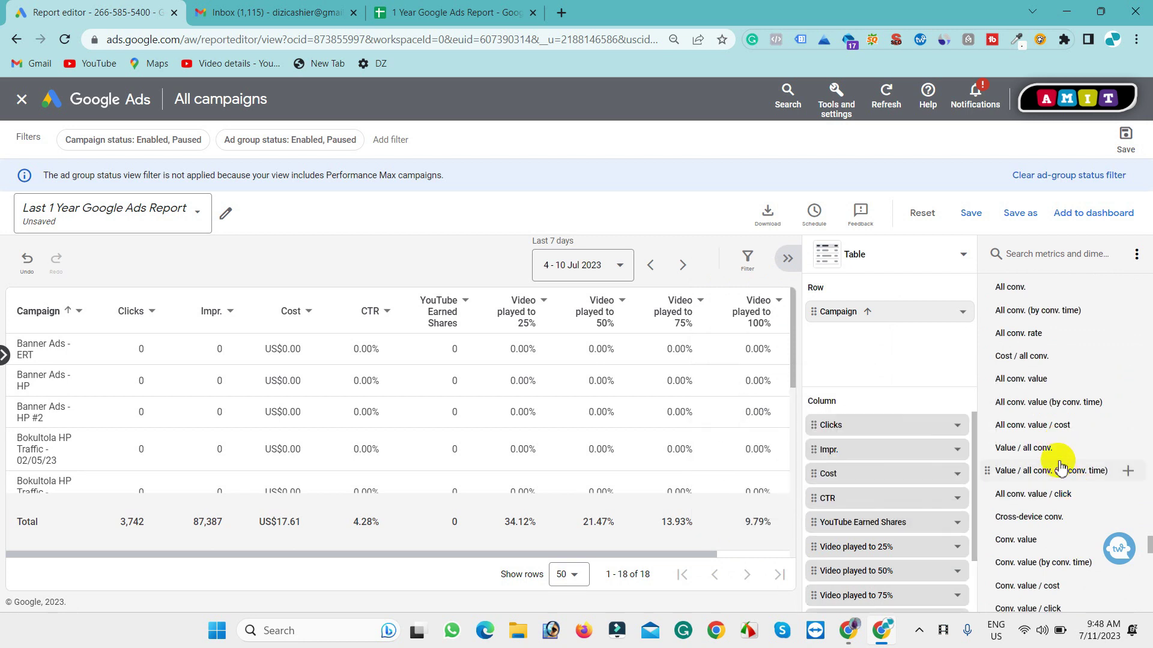
scroll(1059, 468, "down", 2)
scroll(1054, 495, "down", 3)
scroll(1055, 555, "down", 5)
scroll(1056, 528, "down", 6)
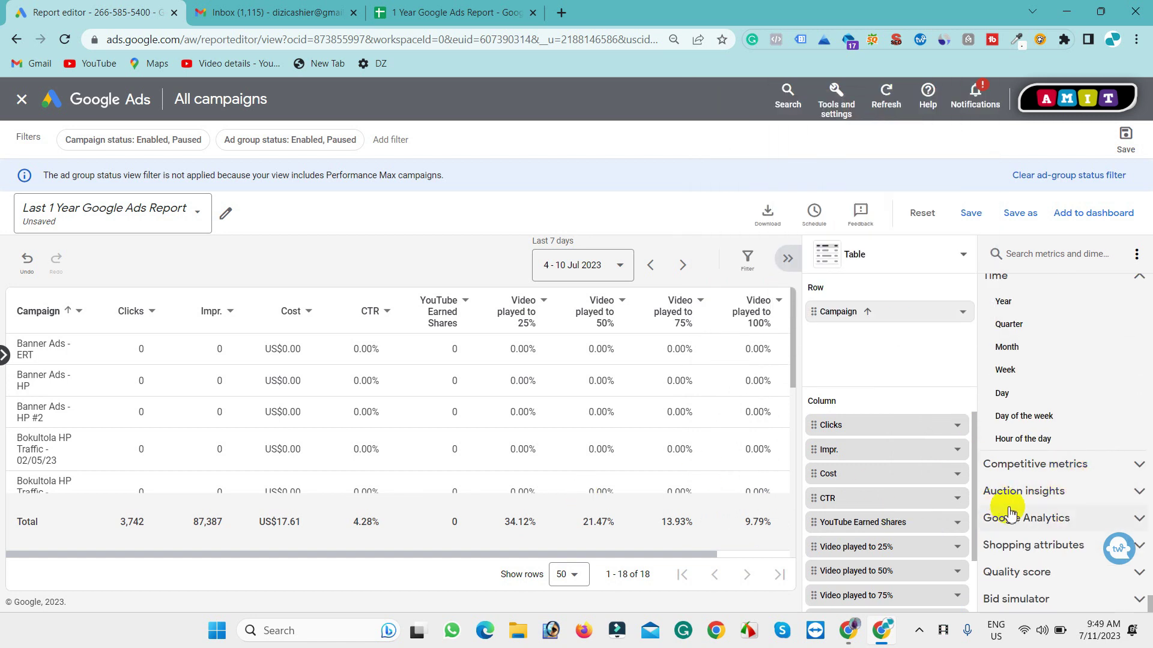
Delete the Campaign row dimension from the report.
scroll(1021, 466, "up", 10)
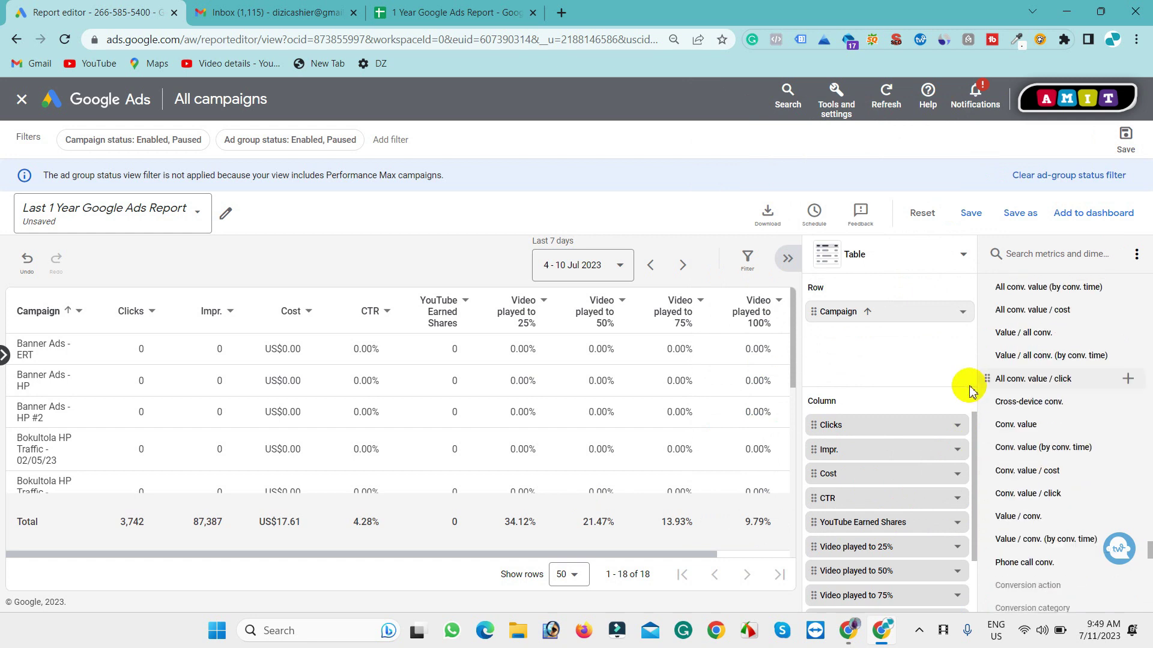
scroll(1029, 378, "up", 10)
scroll(1102, 354, "up", 10)
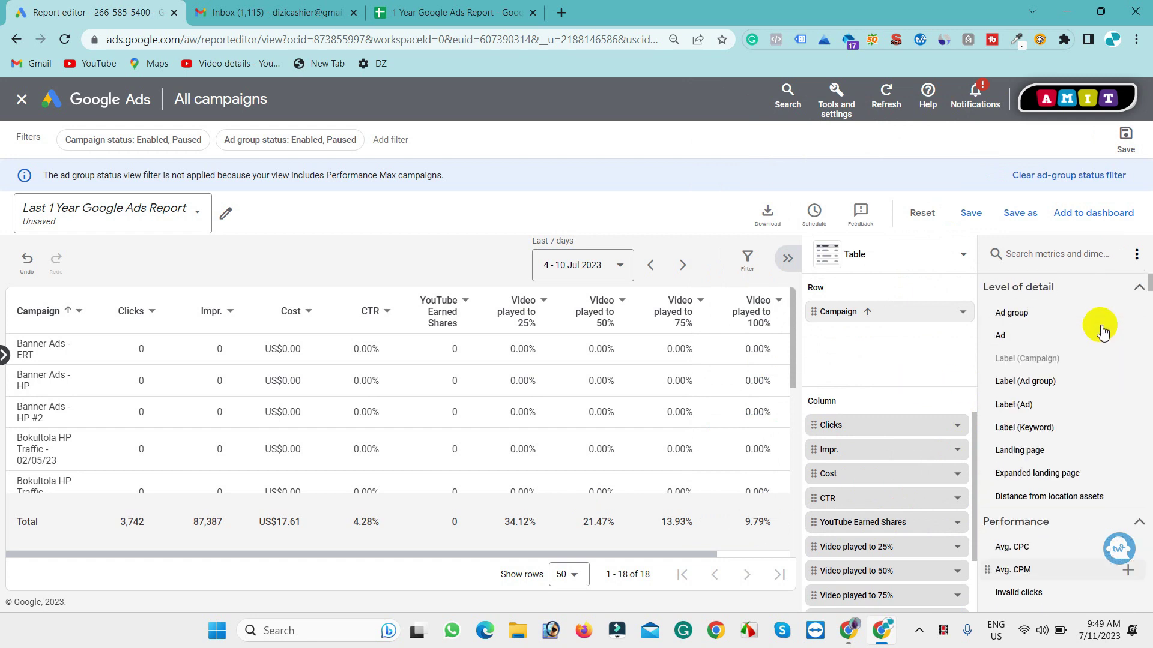
left_click_drag(1106, 320, 895, 472)
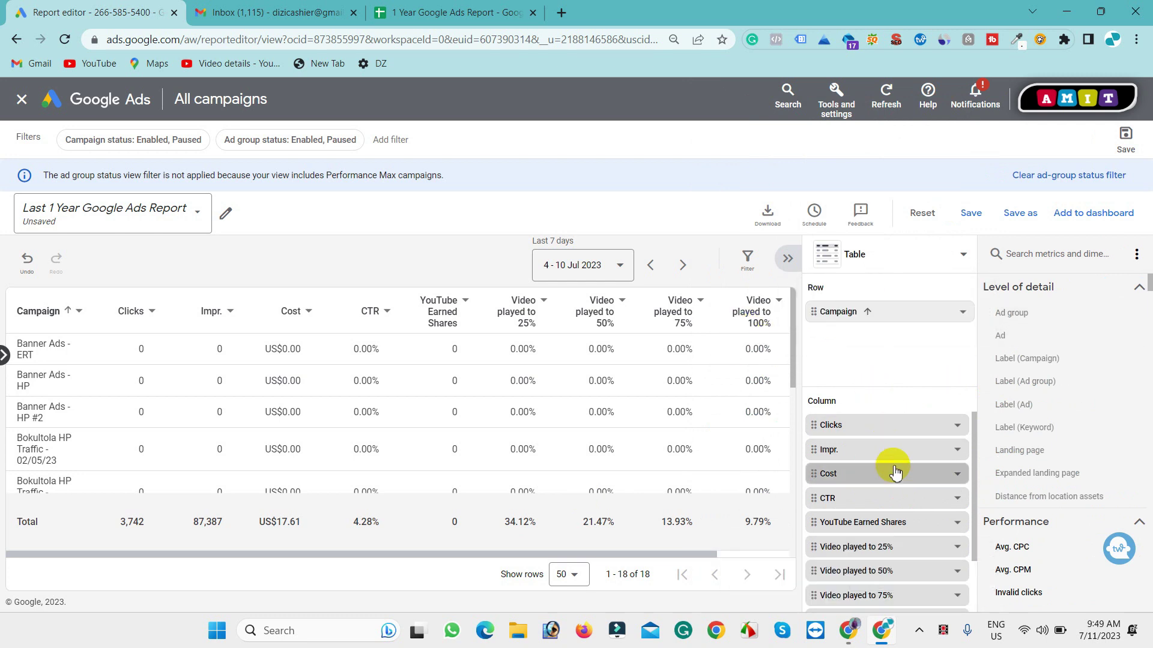
scroll(894, 473, "down", 2)
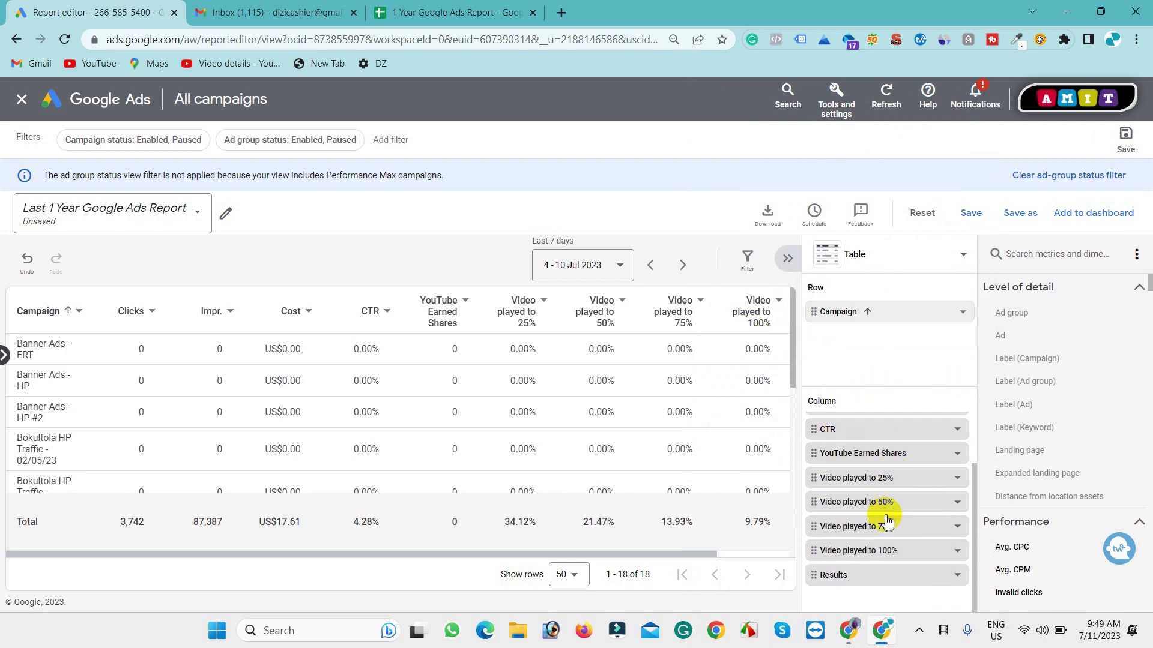
left_click(962, 312)
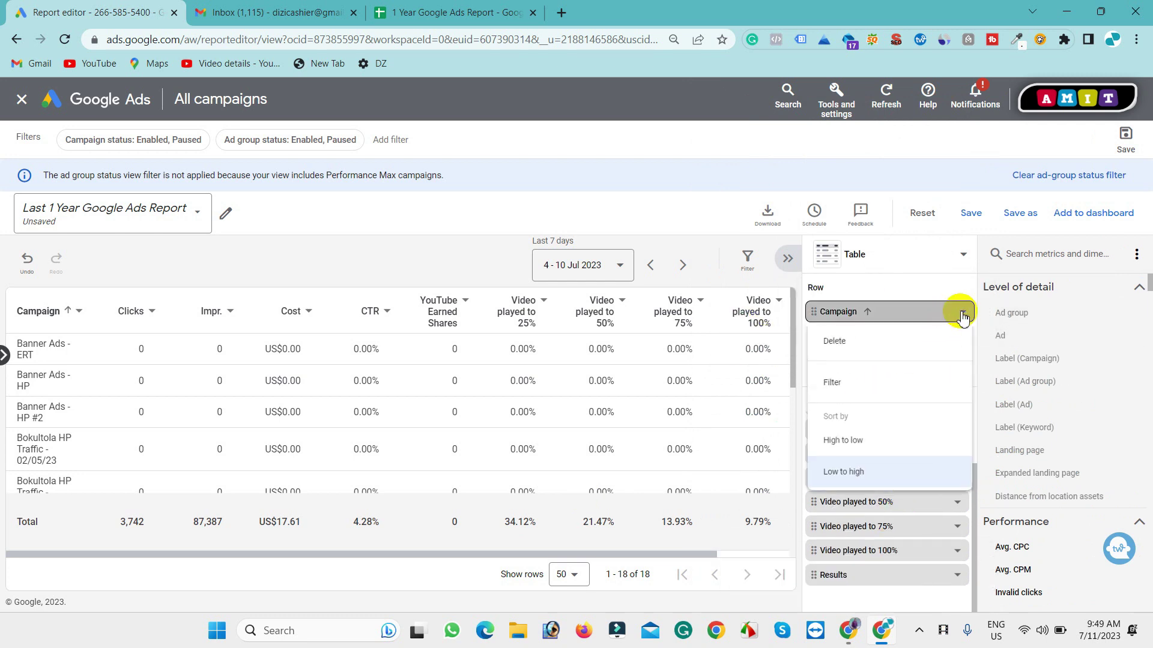
left_click(831, 342)
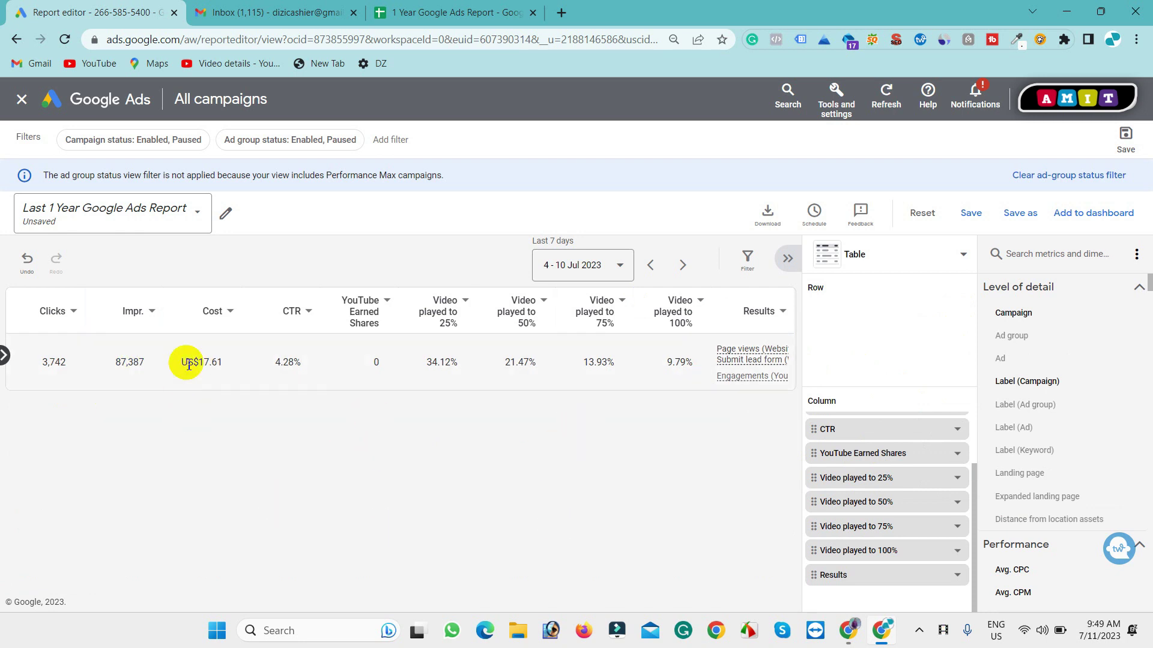
Apply a custom report date range from 1 Jul 2022 to 30 Jun 2023.
left_click(621, 271)
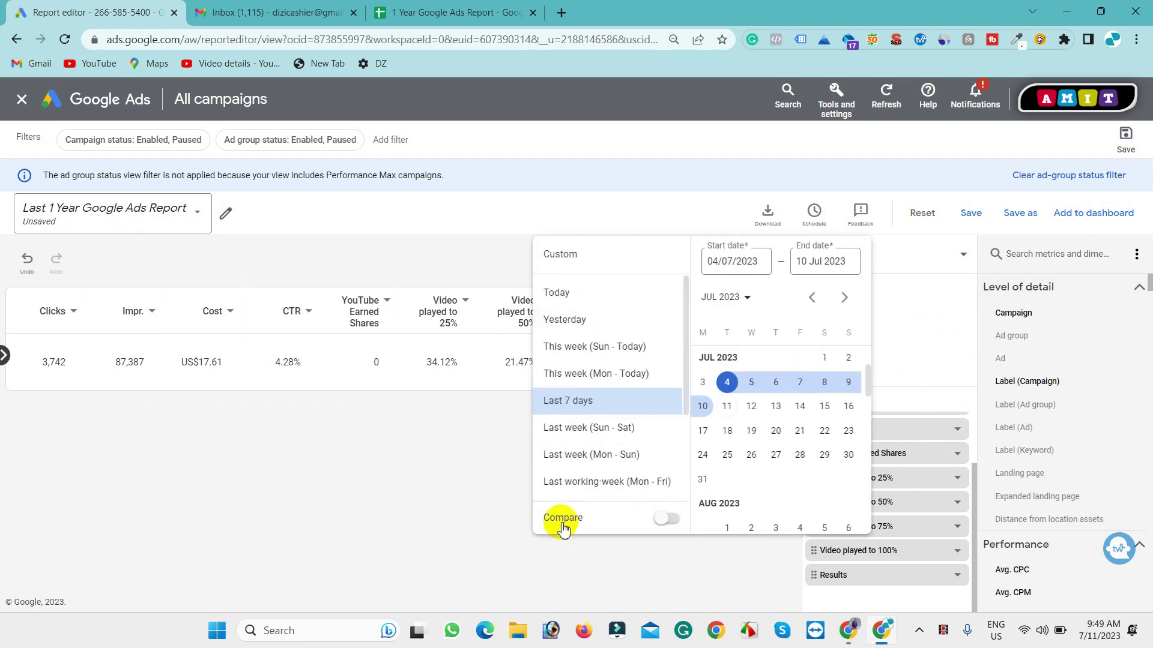
scroll(587, 391, "down", 3)
scroll(586, 438, "up", 3)
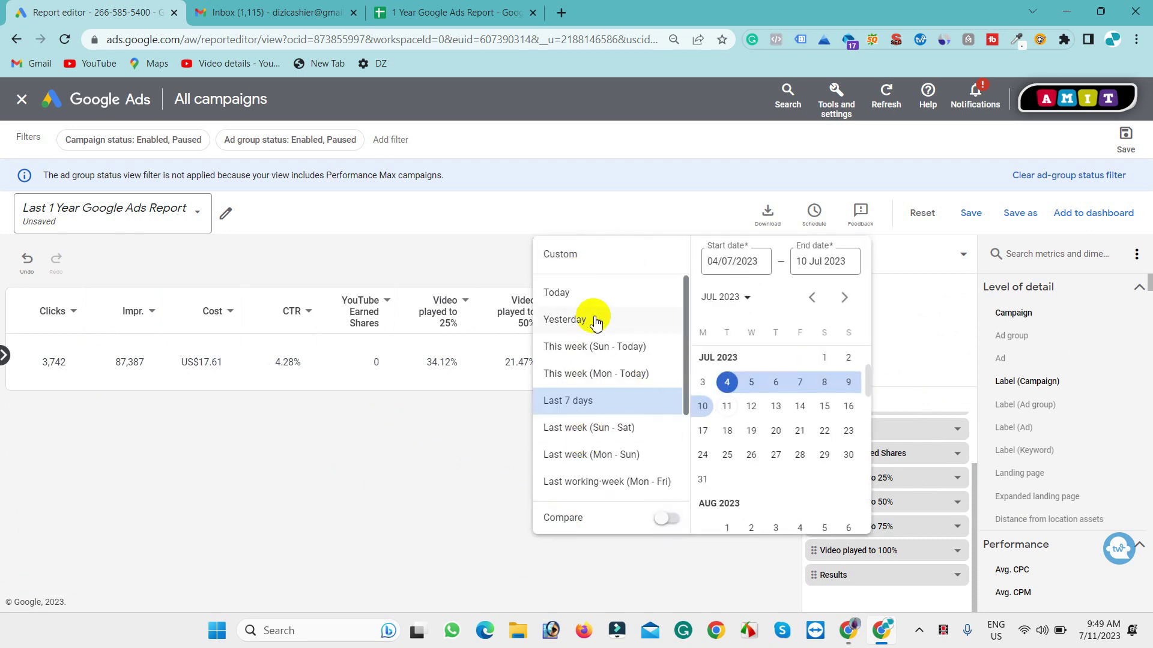
left_click(572, 258)
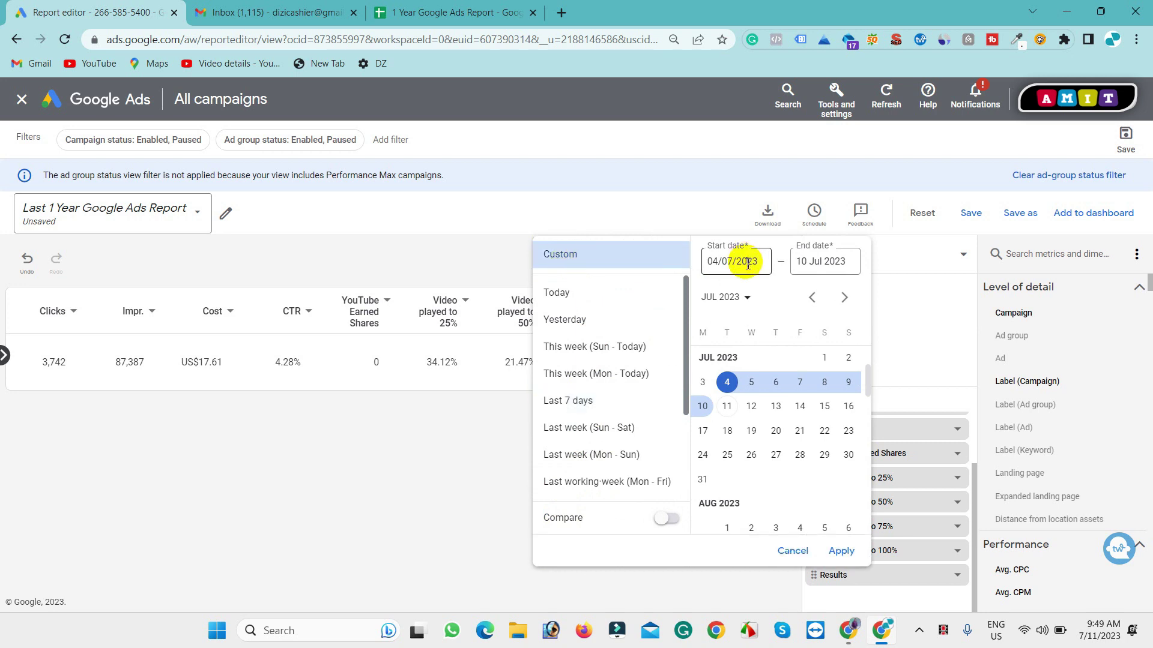
left_click(728, 262)
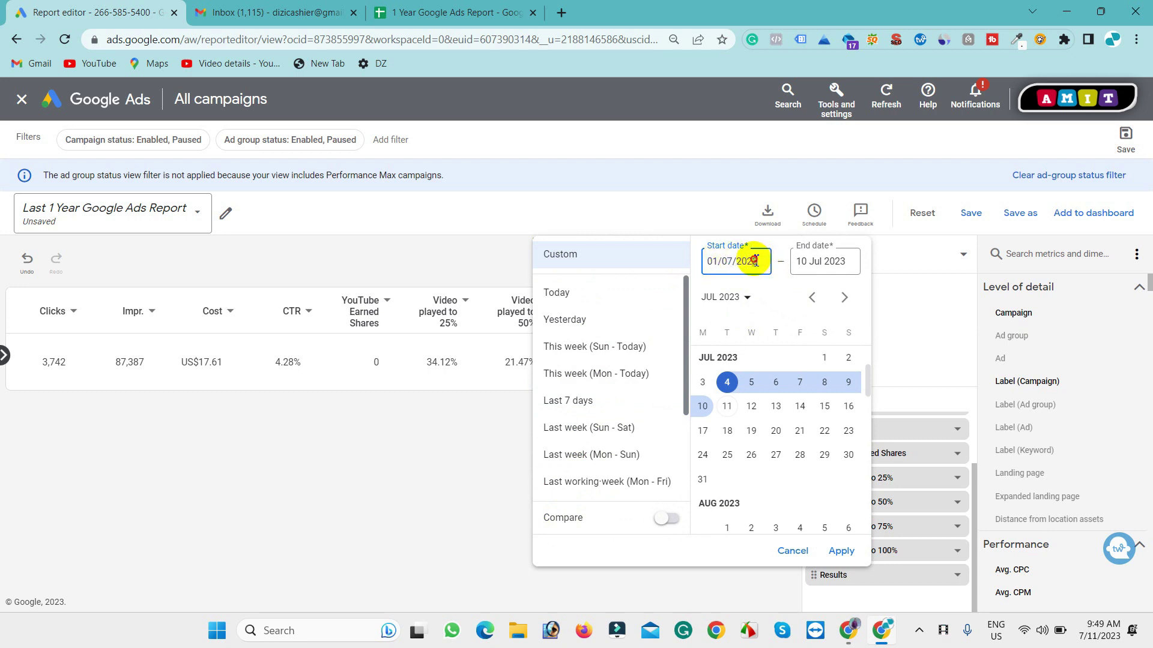
key("BackSpace")
type("2")
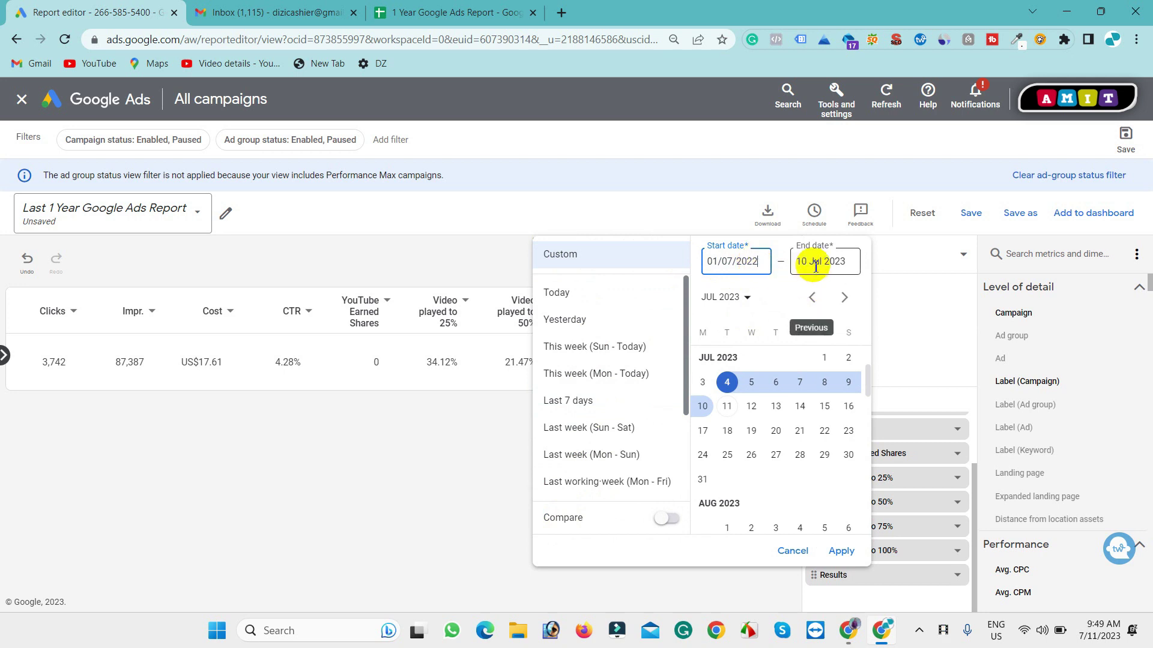
left_click(806, 265)
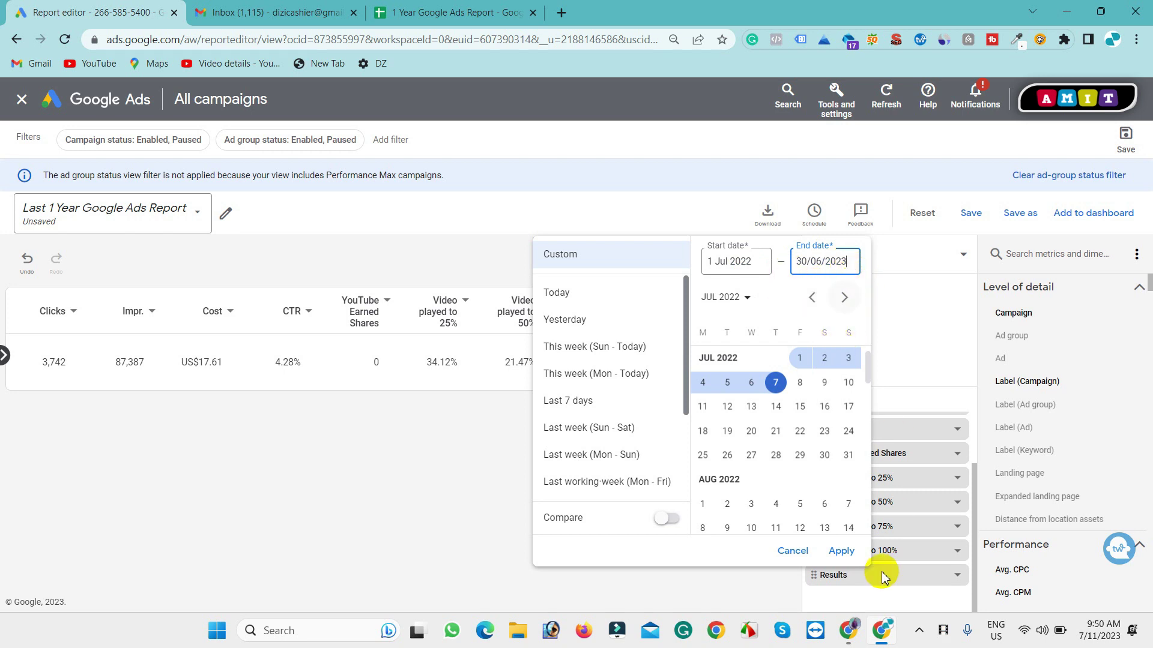
left_click(841, 552)
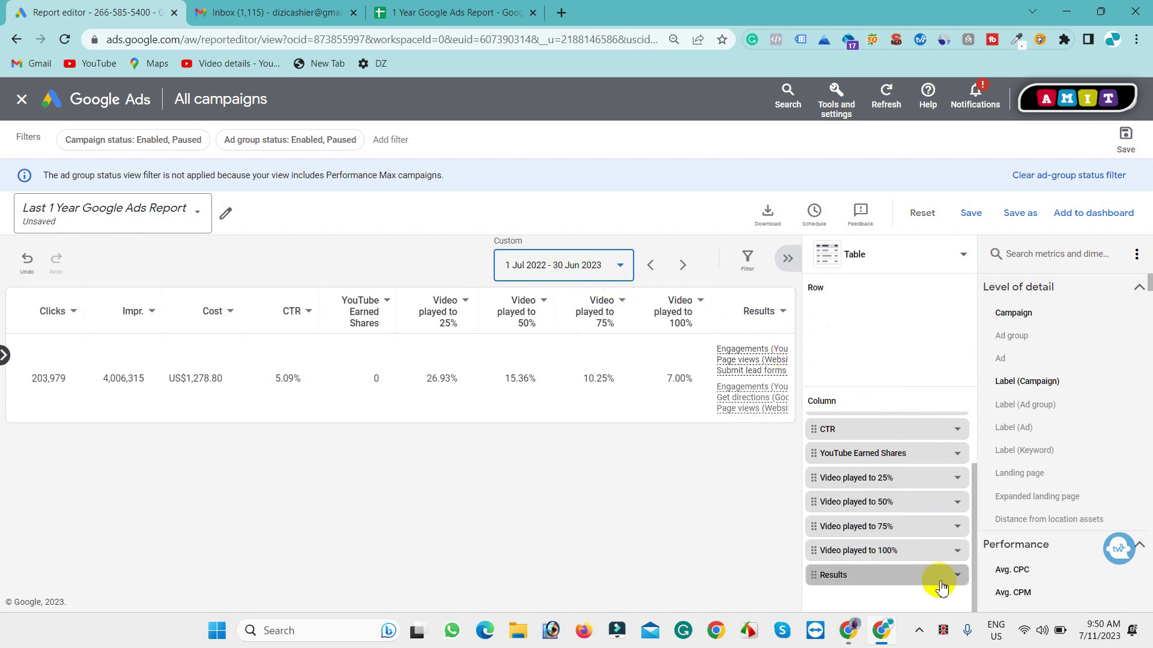
Delete the Results column from the report.
left_click(960, 575)
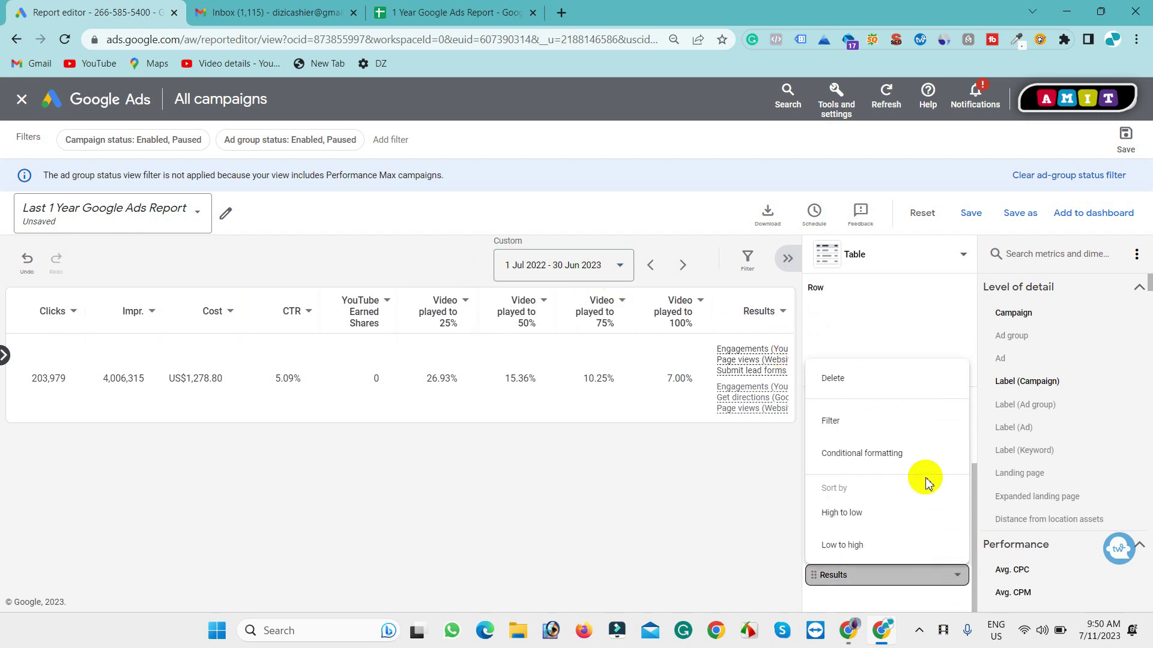
left_click(840, 382)
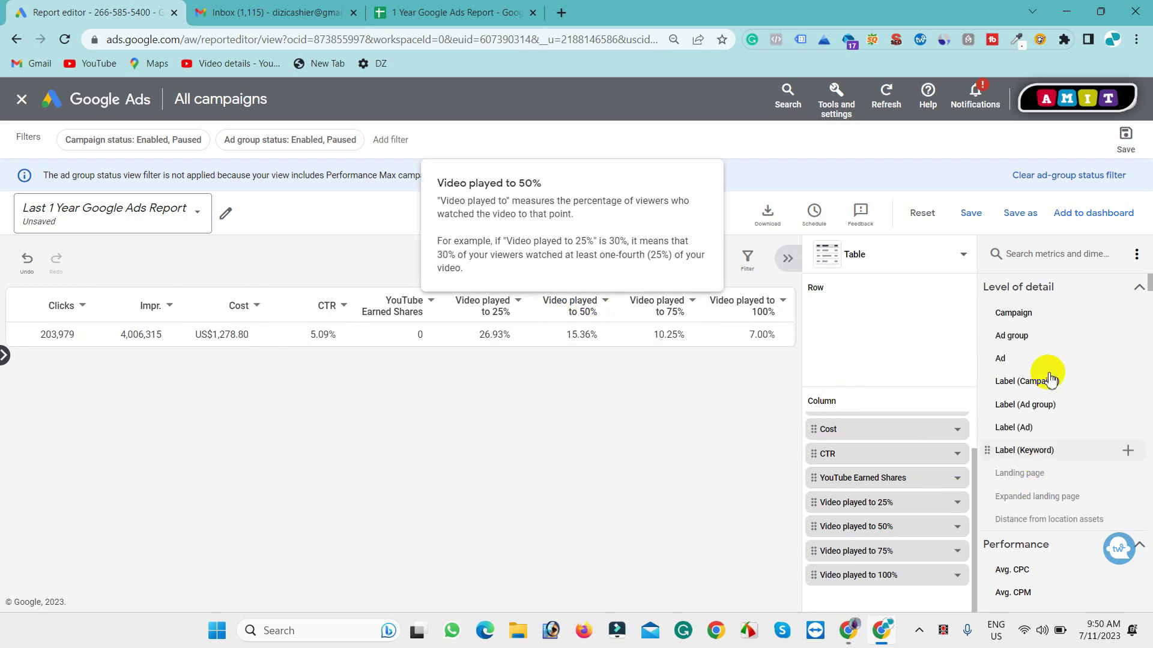
Add the Month time dimension as the report's row and review the monthly figures.
scroll(1056, 444, "down", 12)
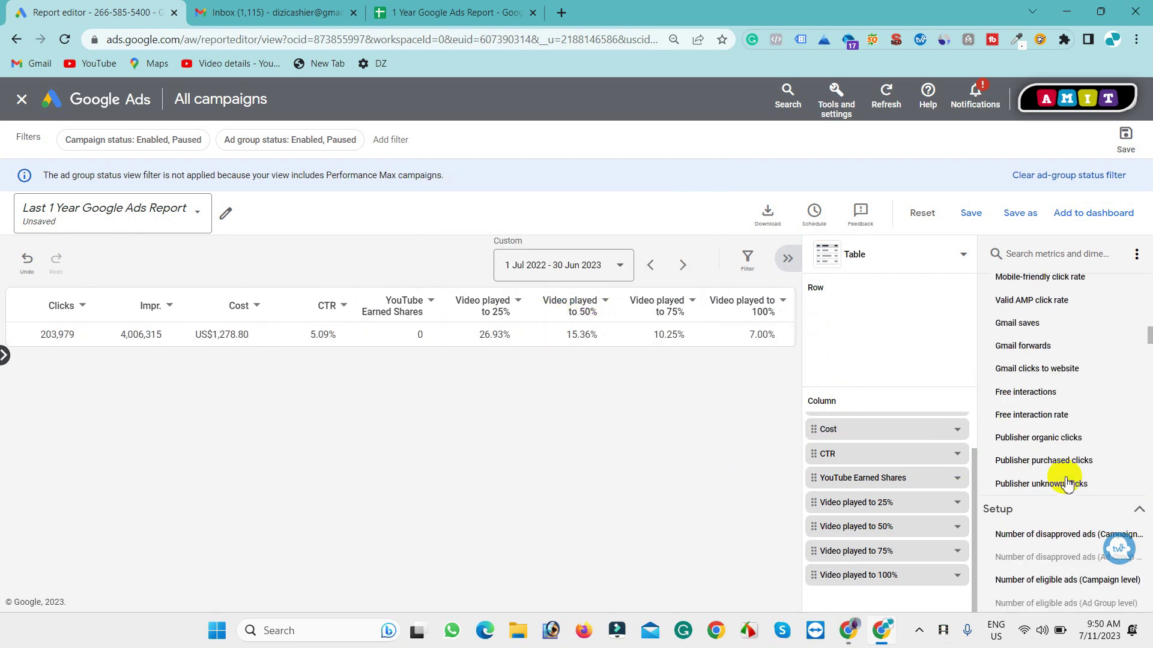
scroll(1063, 498, "down", 15)
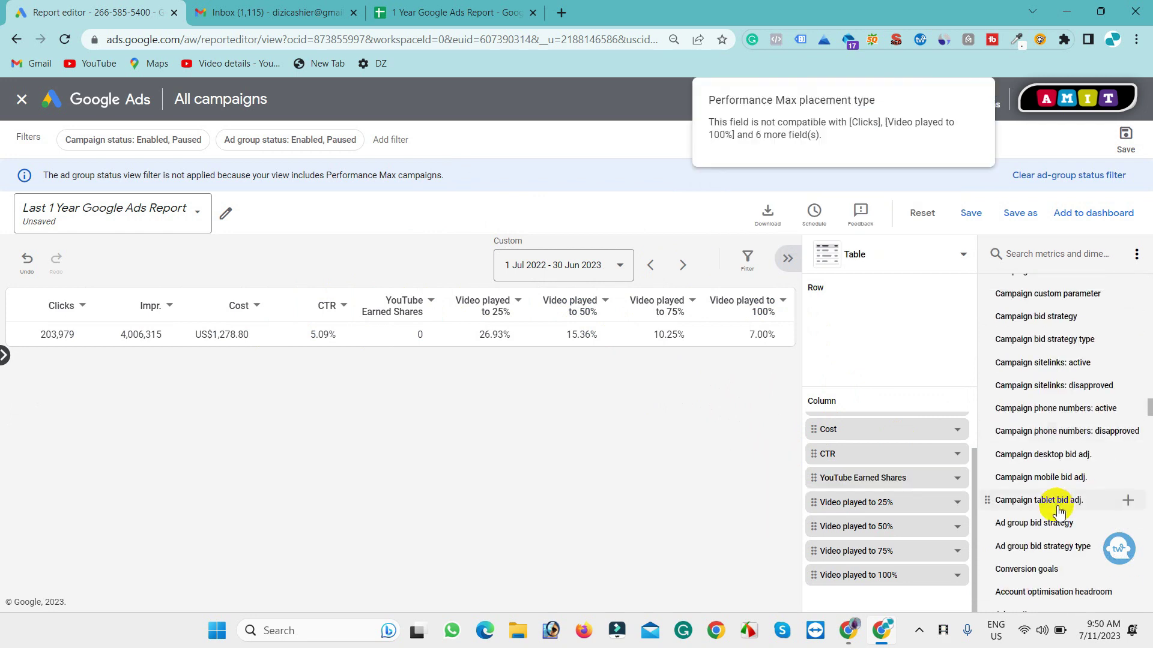
scroll(1058, 511, "down", 15)
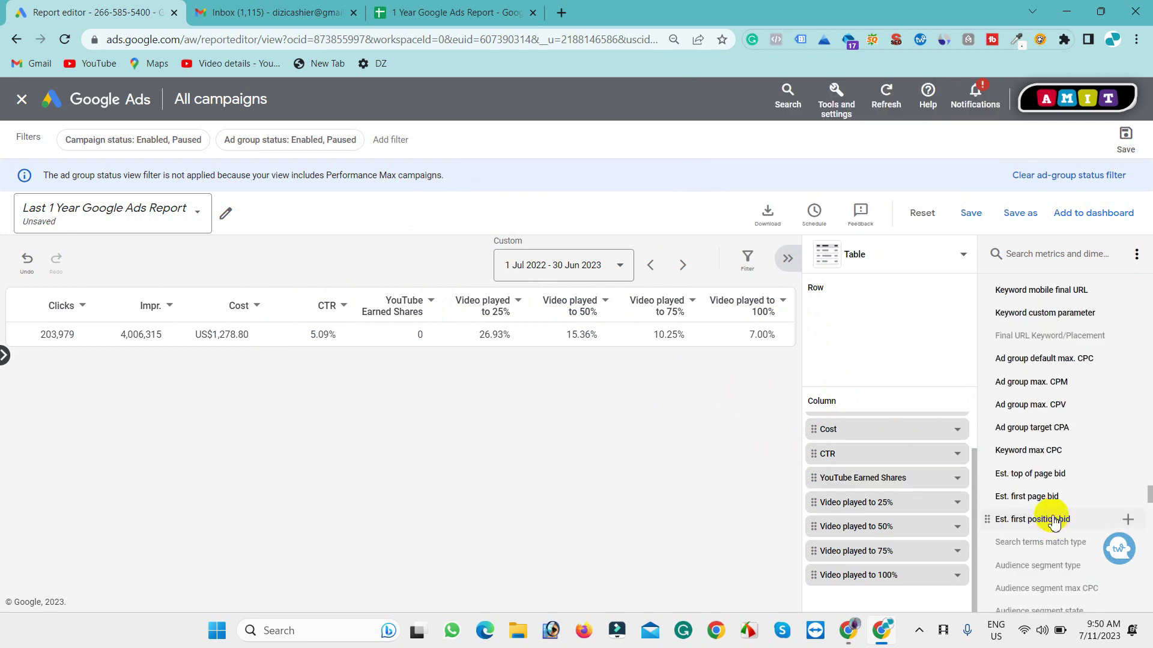
scroll(1054, 525, "down", 10)
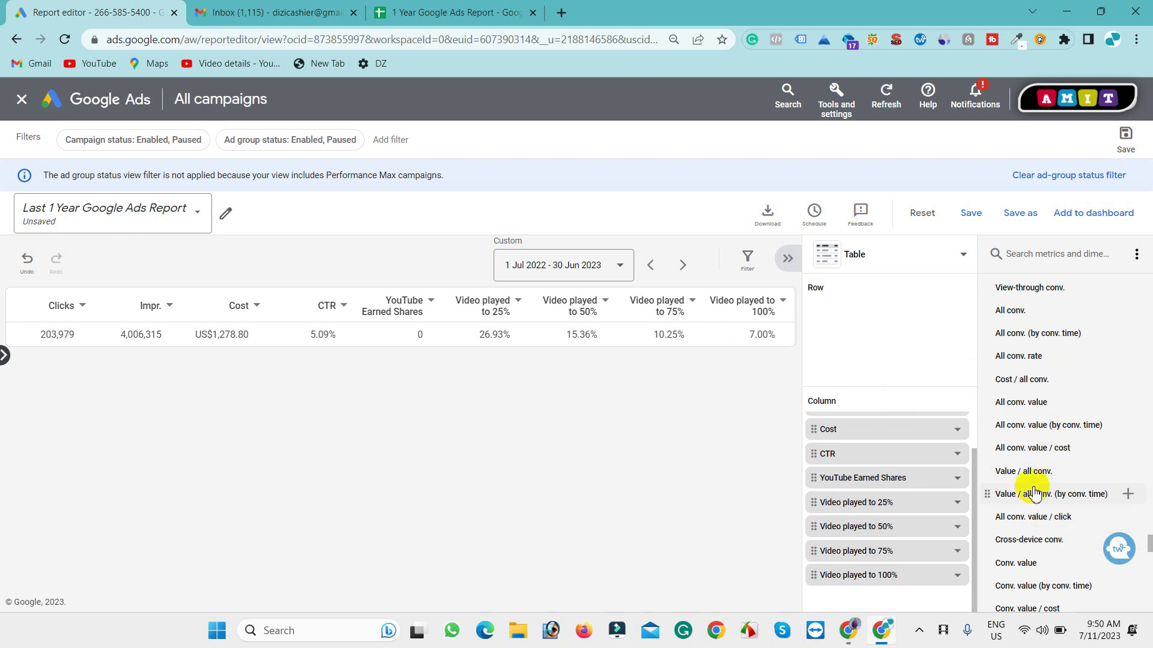
scroll(1033, 505, "down", 10)
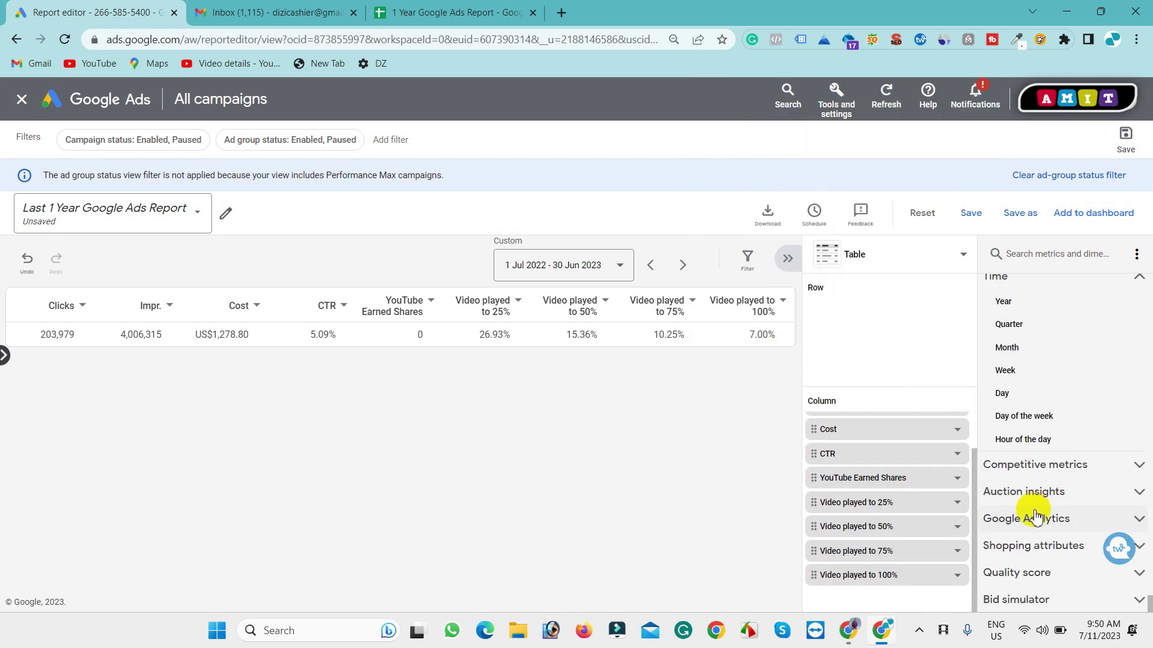
mouse_move(1042, 344)
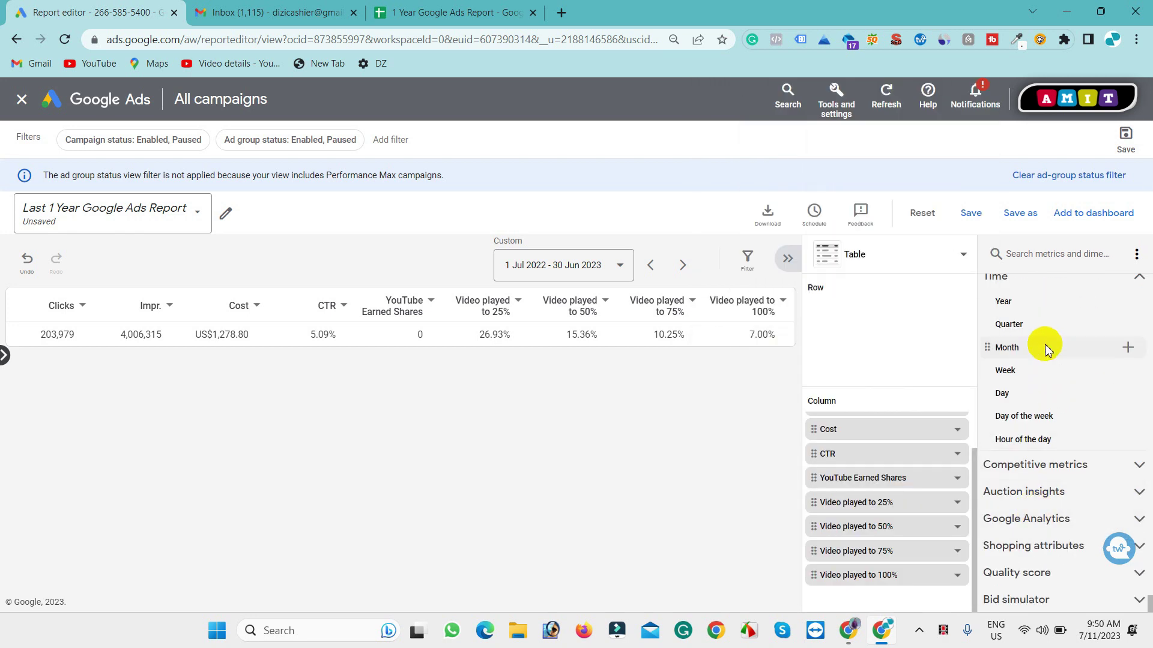
left_click(1130, 351)
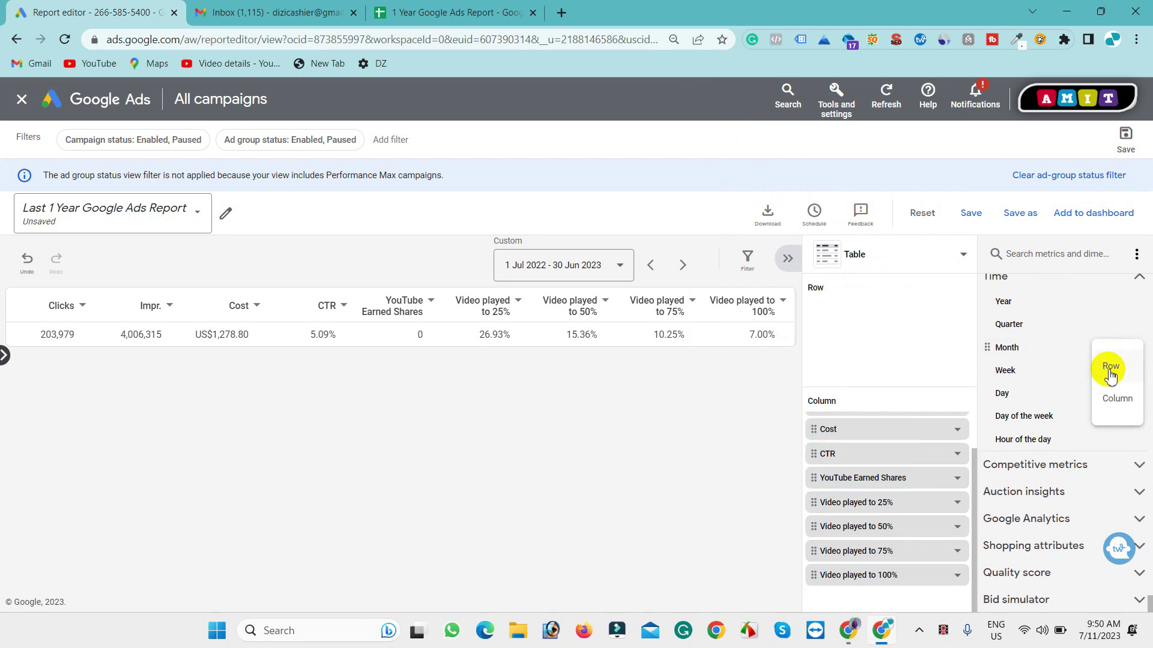
left_click(1110, 371)
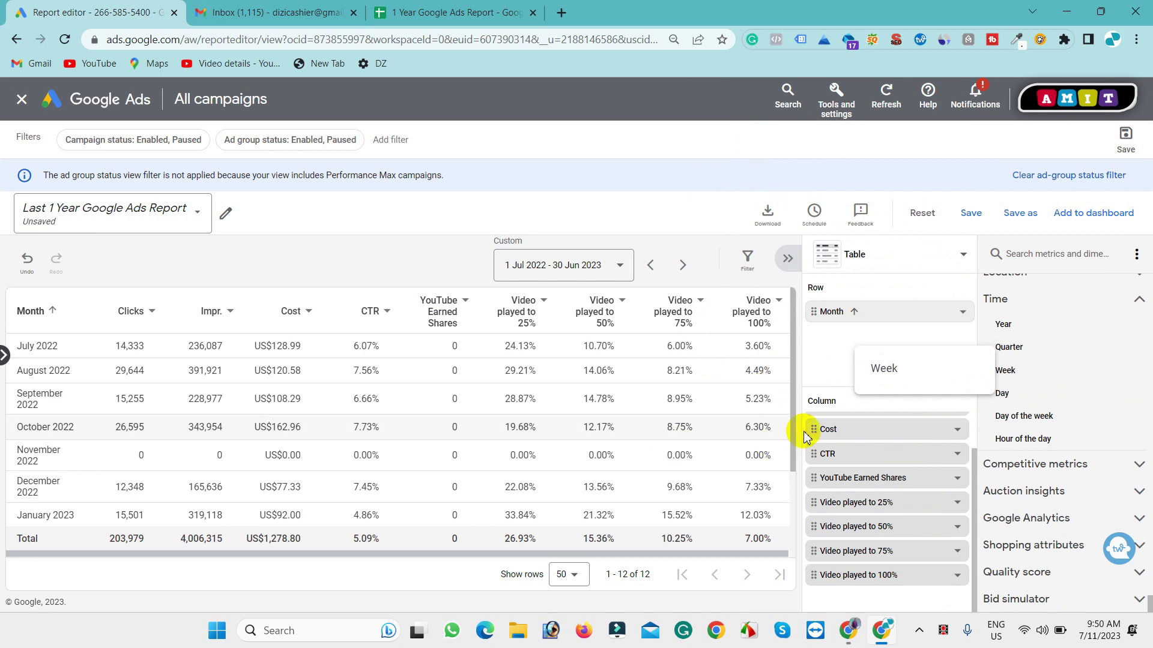
scroll(300, 420, "down", 3)
scroll(78, 411, "up", 3)
scroll(265, 386, "down", 3)
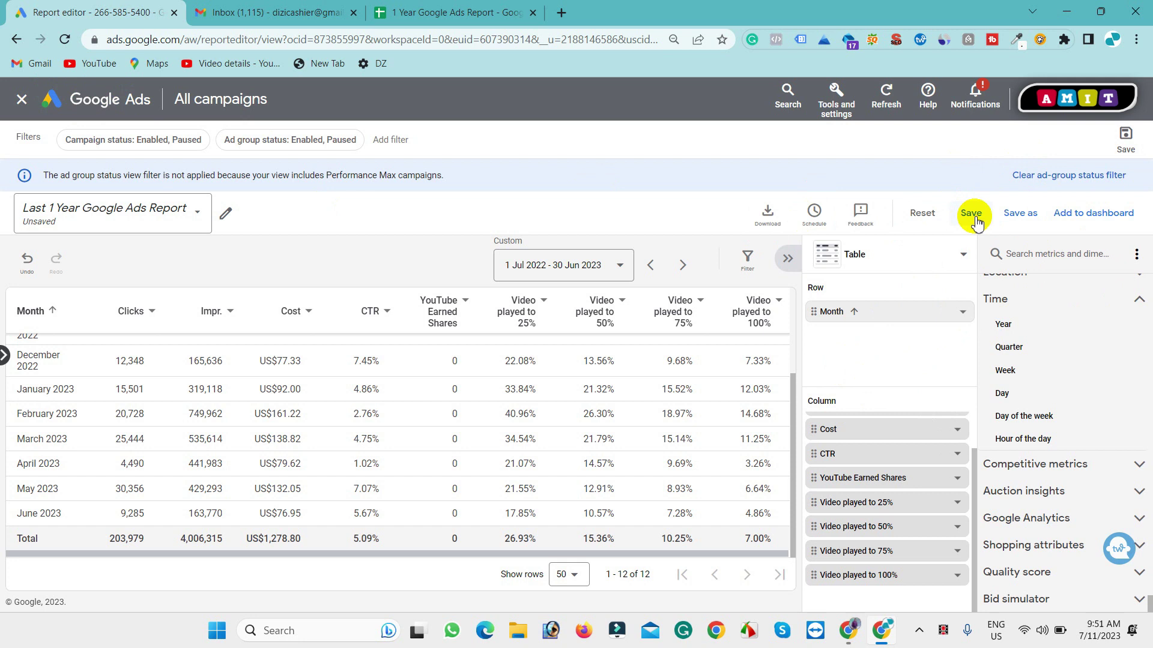
Download the report to Google Sheets as "Last 1 Year Google Ads Report" in the My drive folder.
left_click(767, 211)
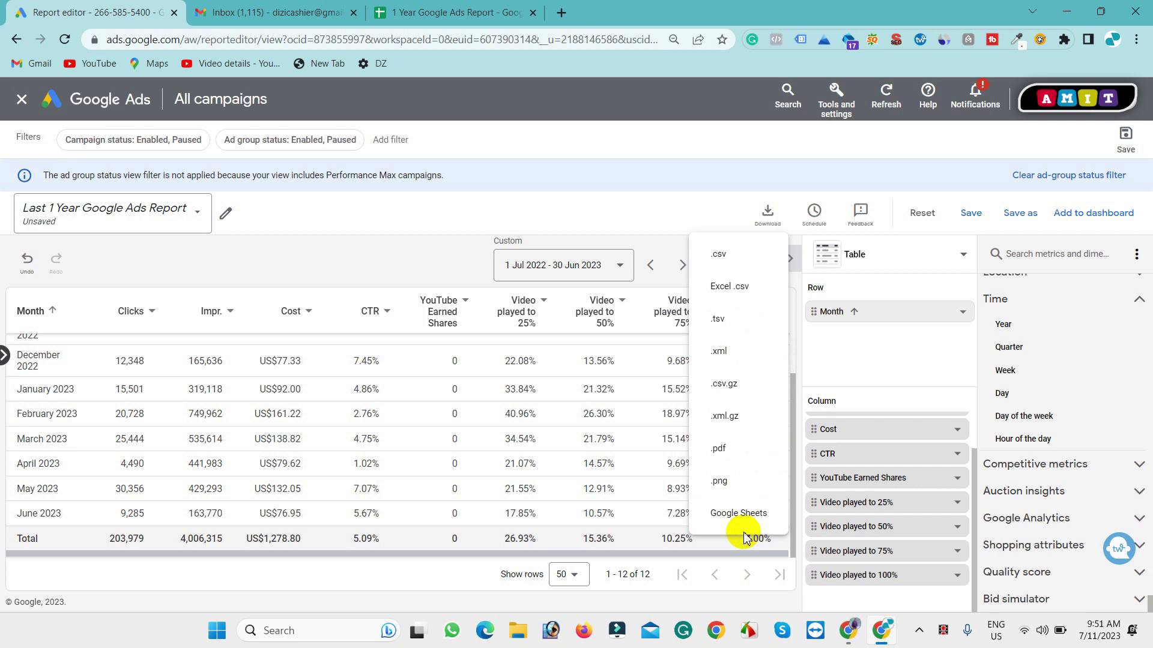
left_click(730, 518)
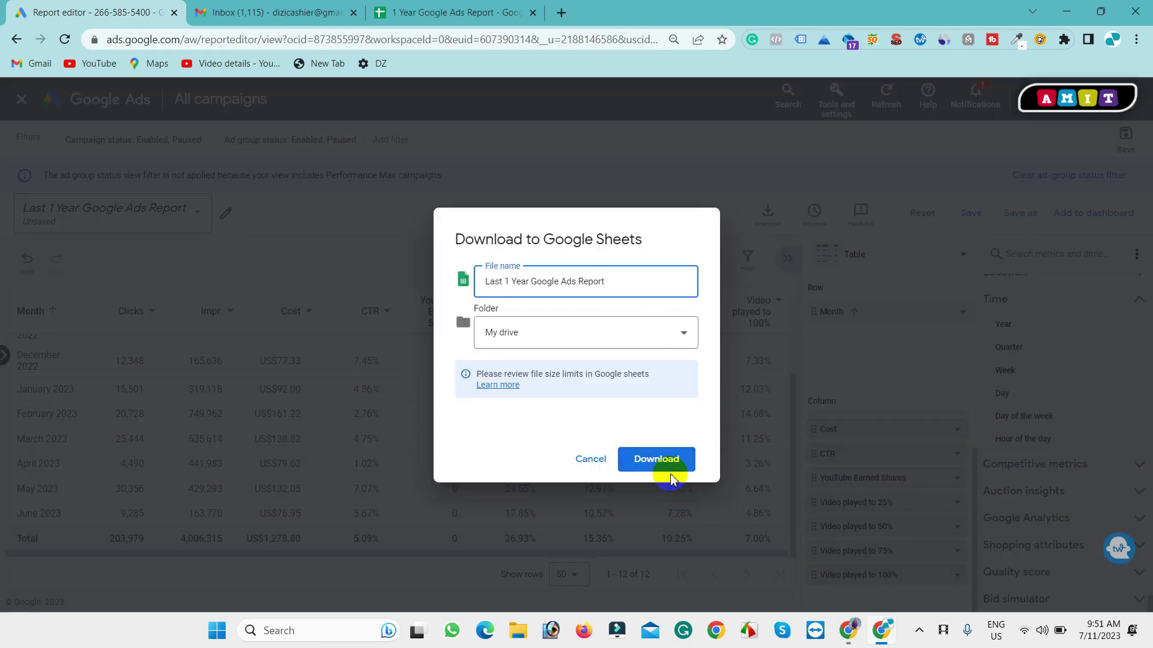
left_click(661, 465)
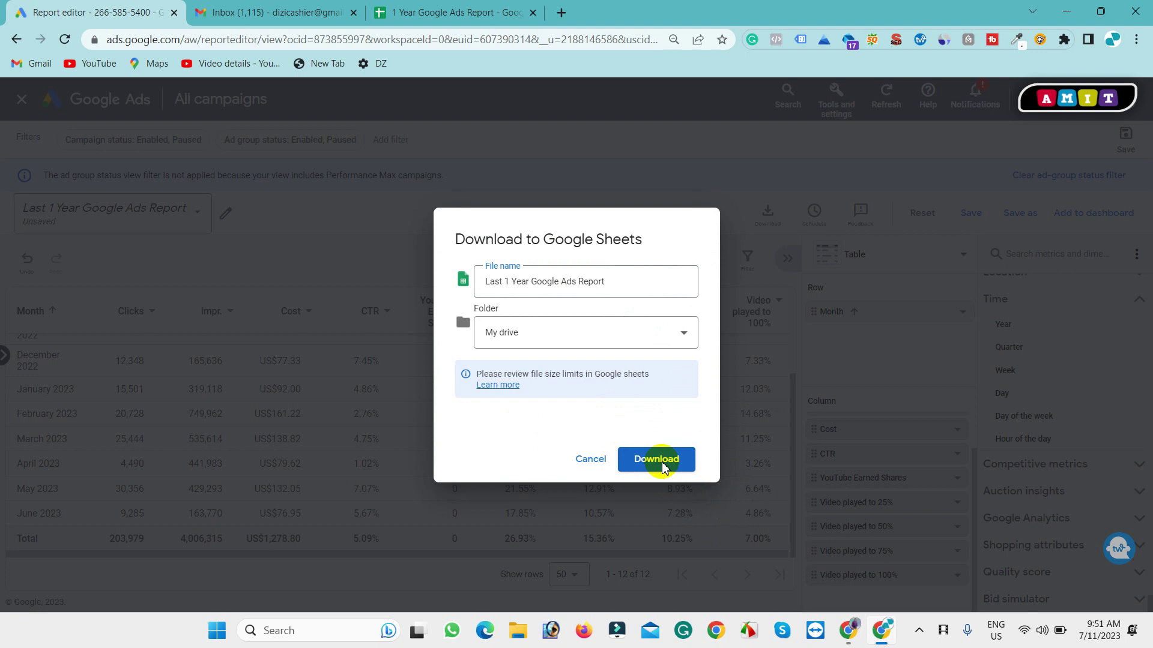